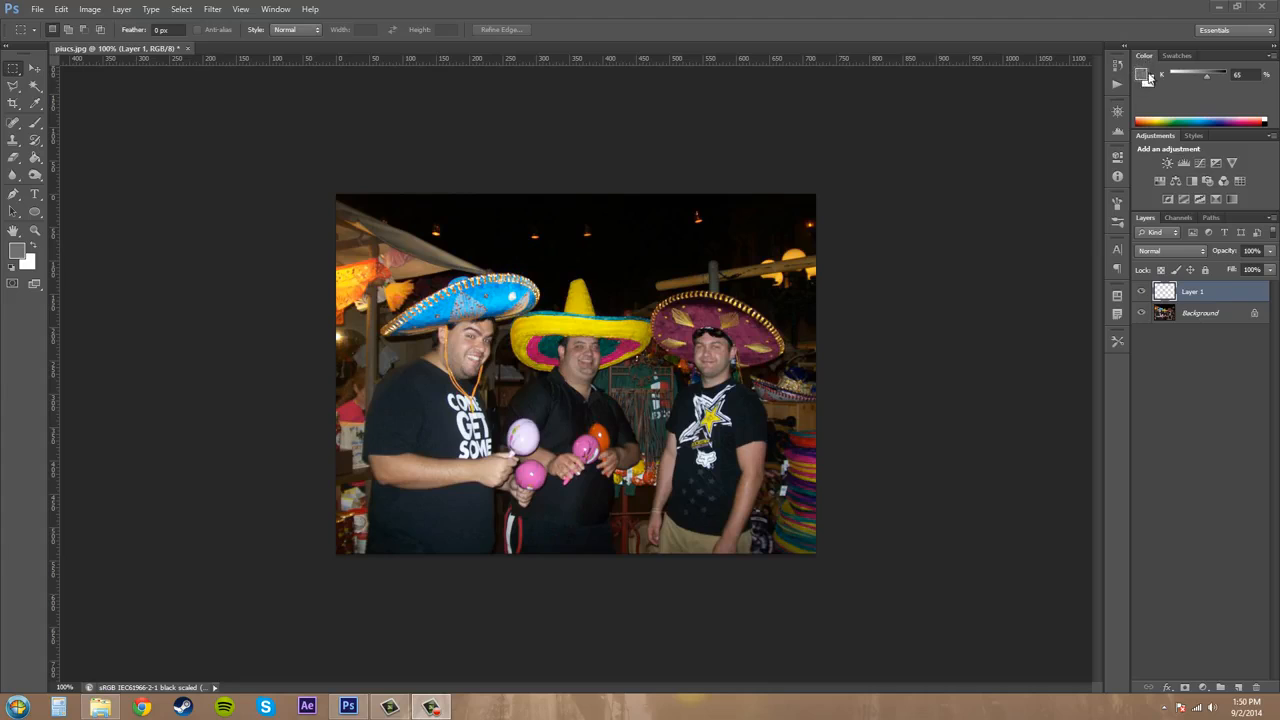
Hide the Color panel and display it again.
{"action": "left_click", "coordinate": [270, 9]}
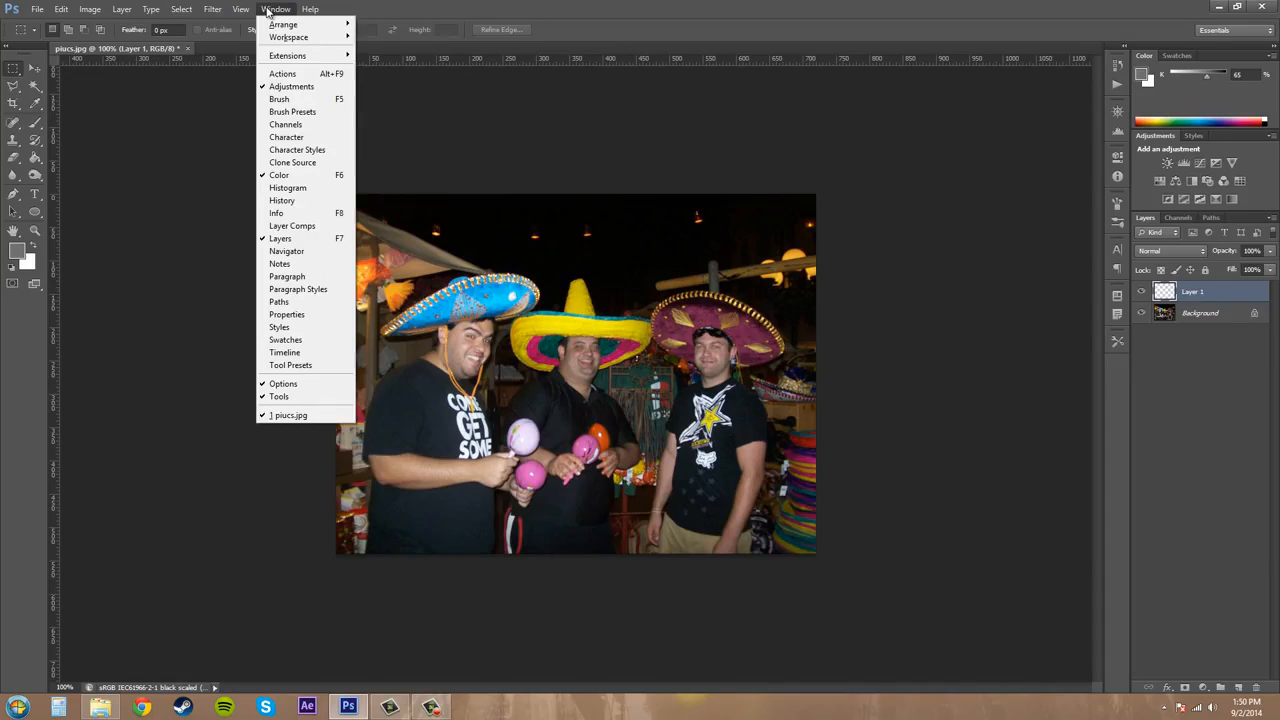
{"action": "left_click", "coordinate": [279, 175]}
{"action": "left_click", "coordinate": [277, 10]}
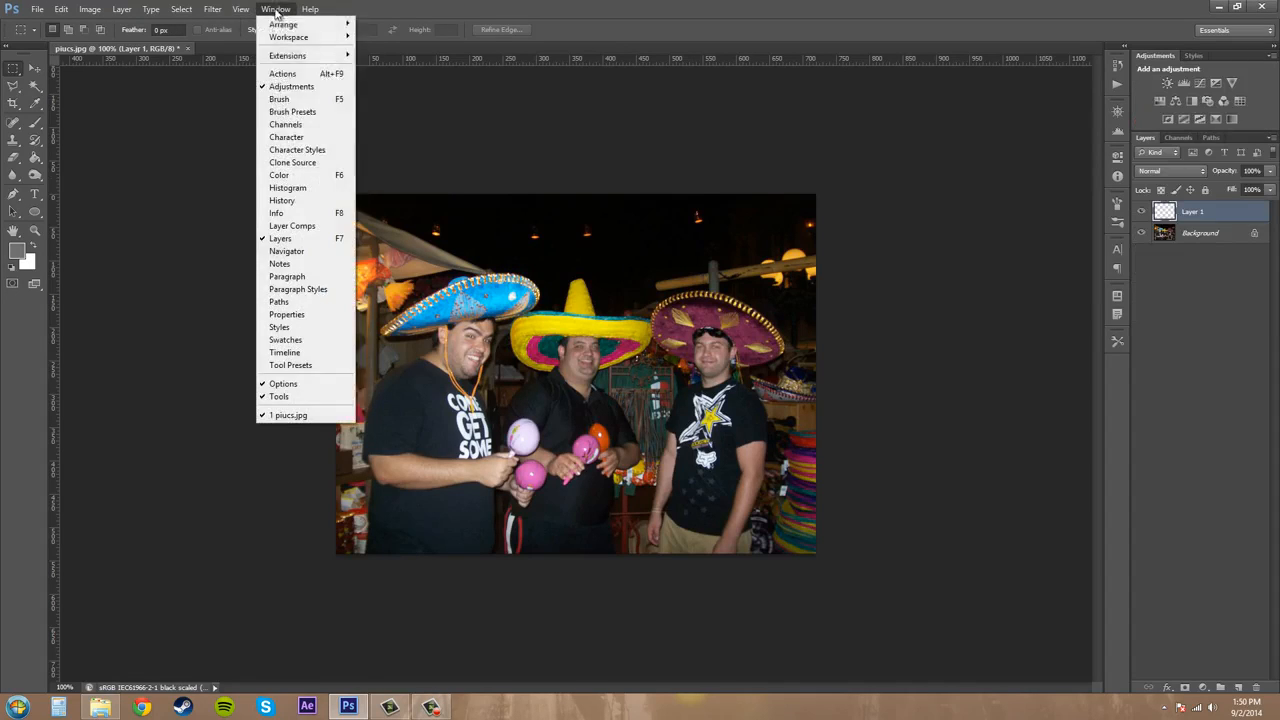
{"action": "left_click", "coordinate": [285, 175]}
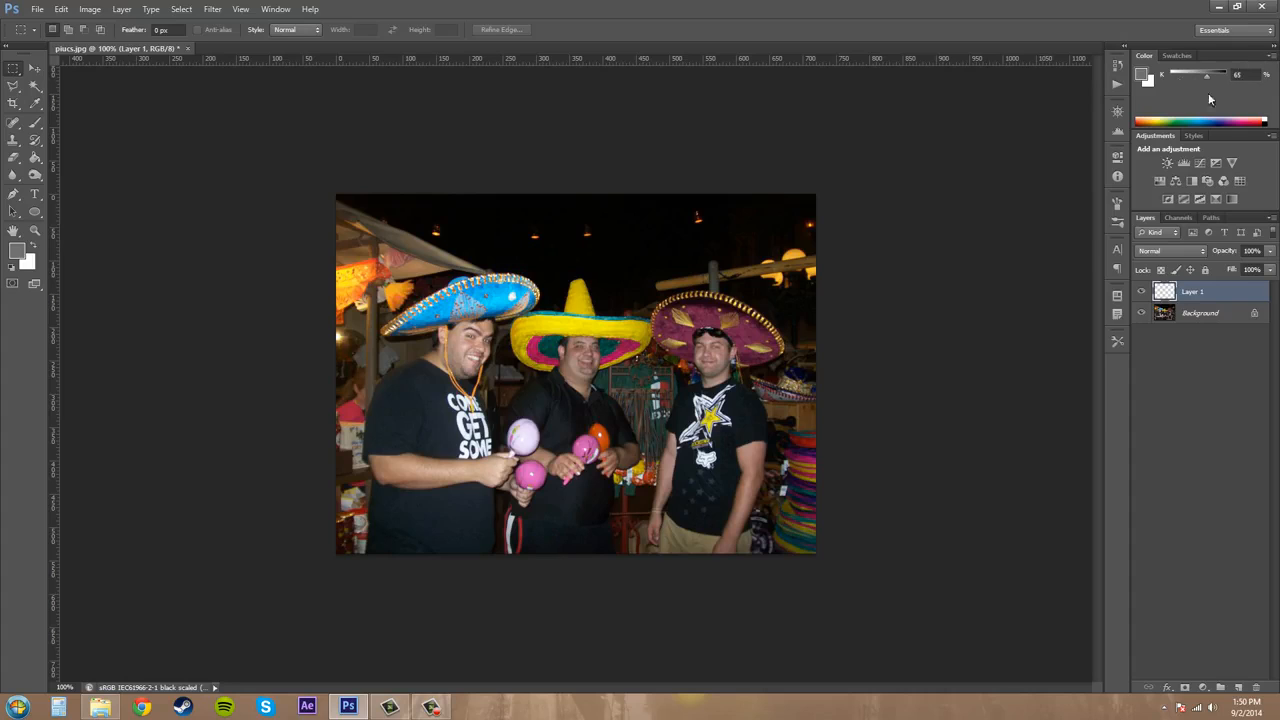
Switch the color sliders to RGB, view the Swatches, and return to the color sliders.
{"action": "left_click", "coordinate": [1271, 55]}
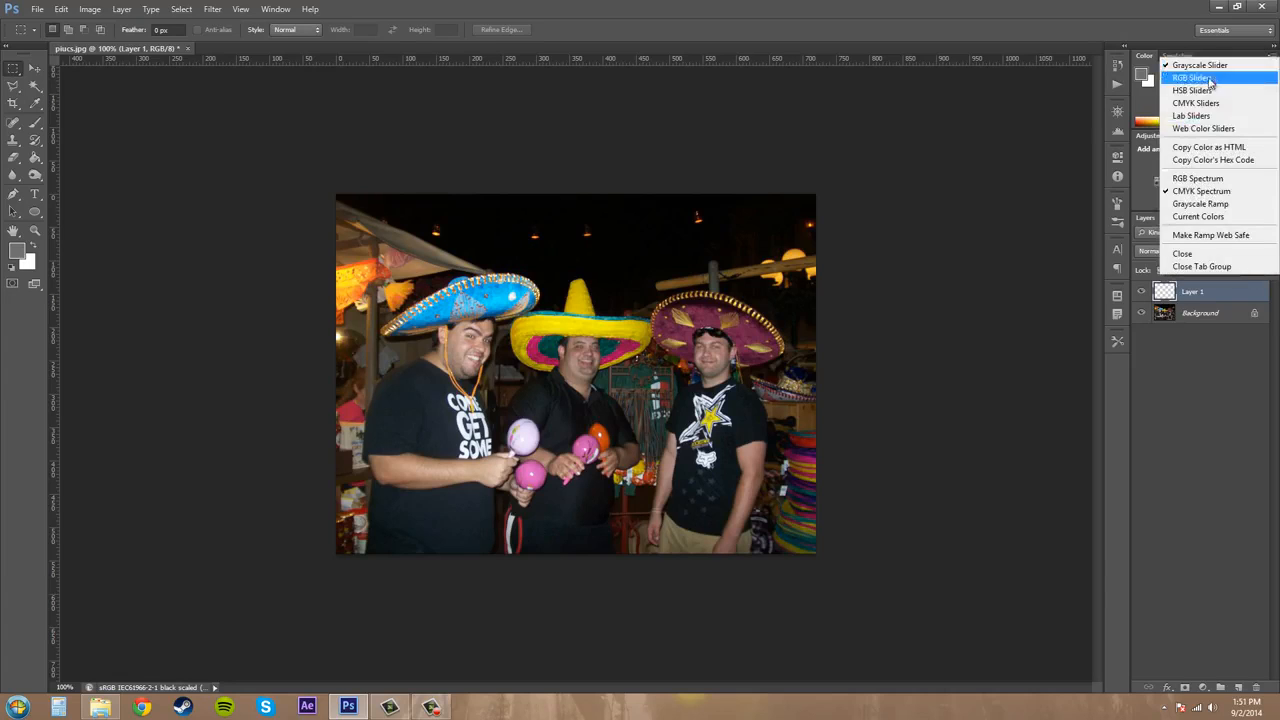
{"action": "left_click", "coordinate": [1207, 80]}
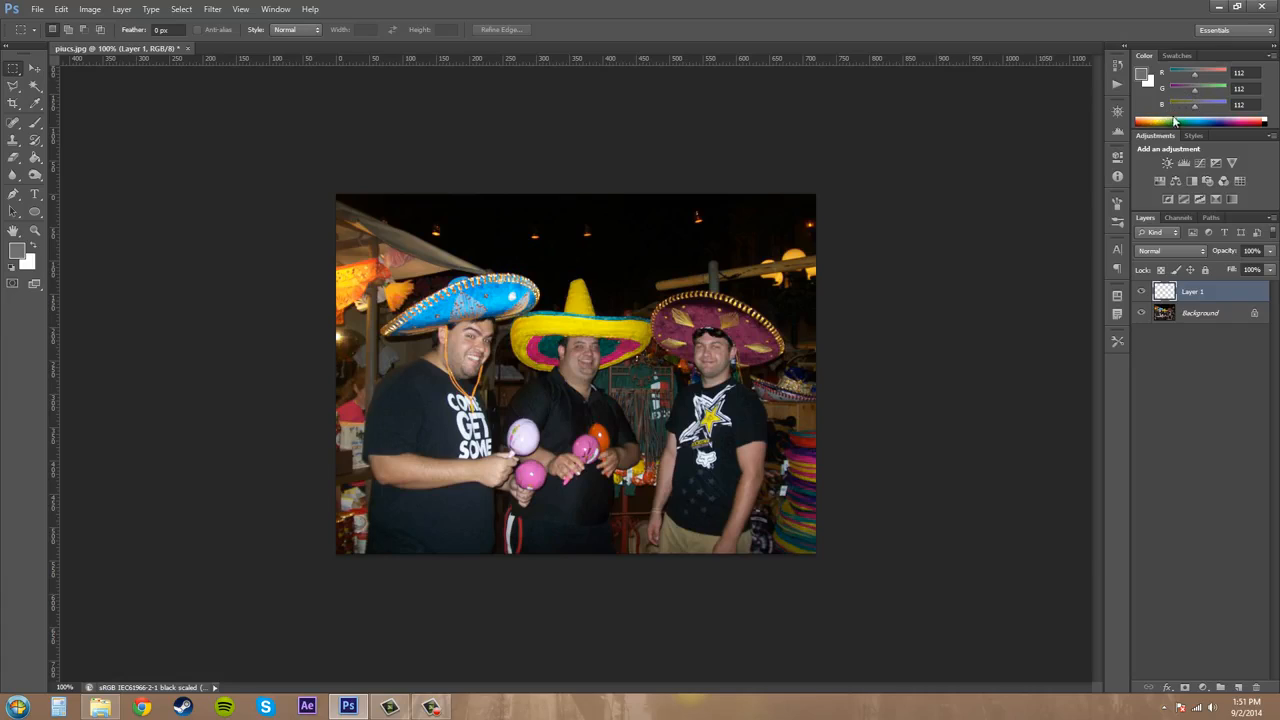
{"action": "left_click", "coordinate": [1180, 56]}
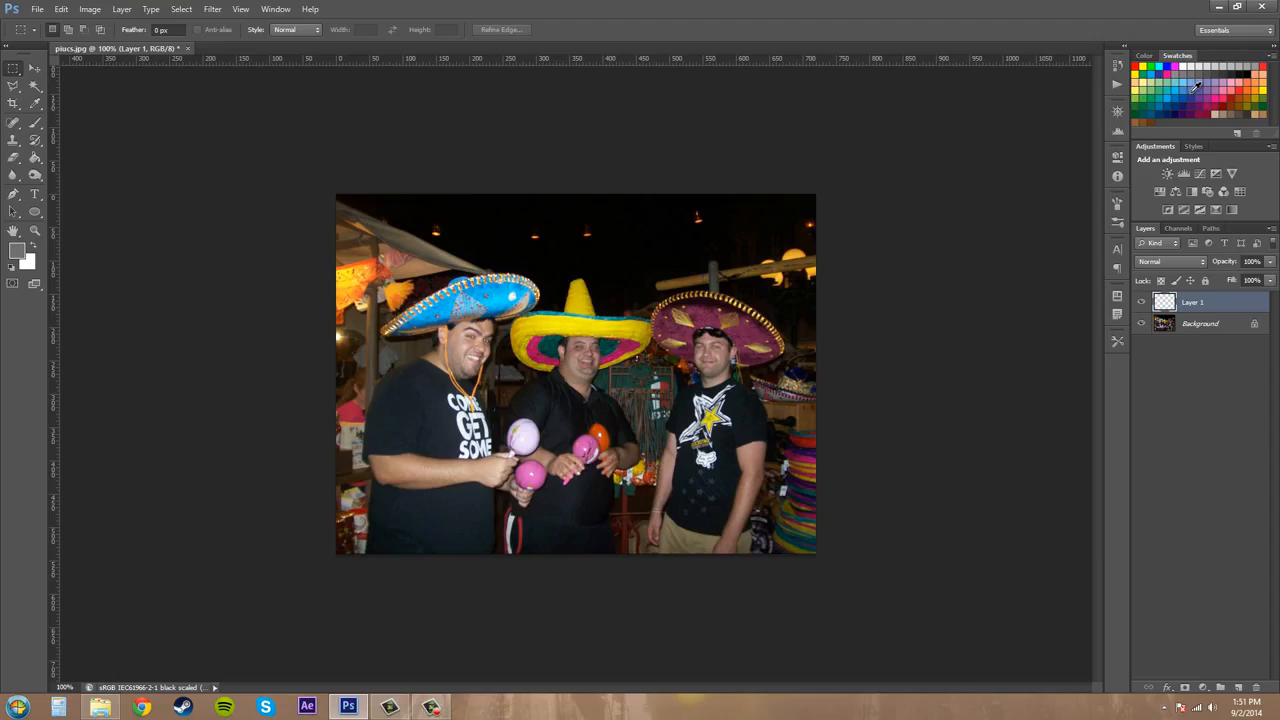
{"action": "left_click", "coordinate": [1144, 56]}
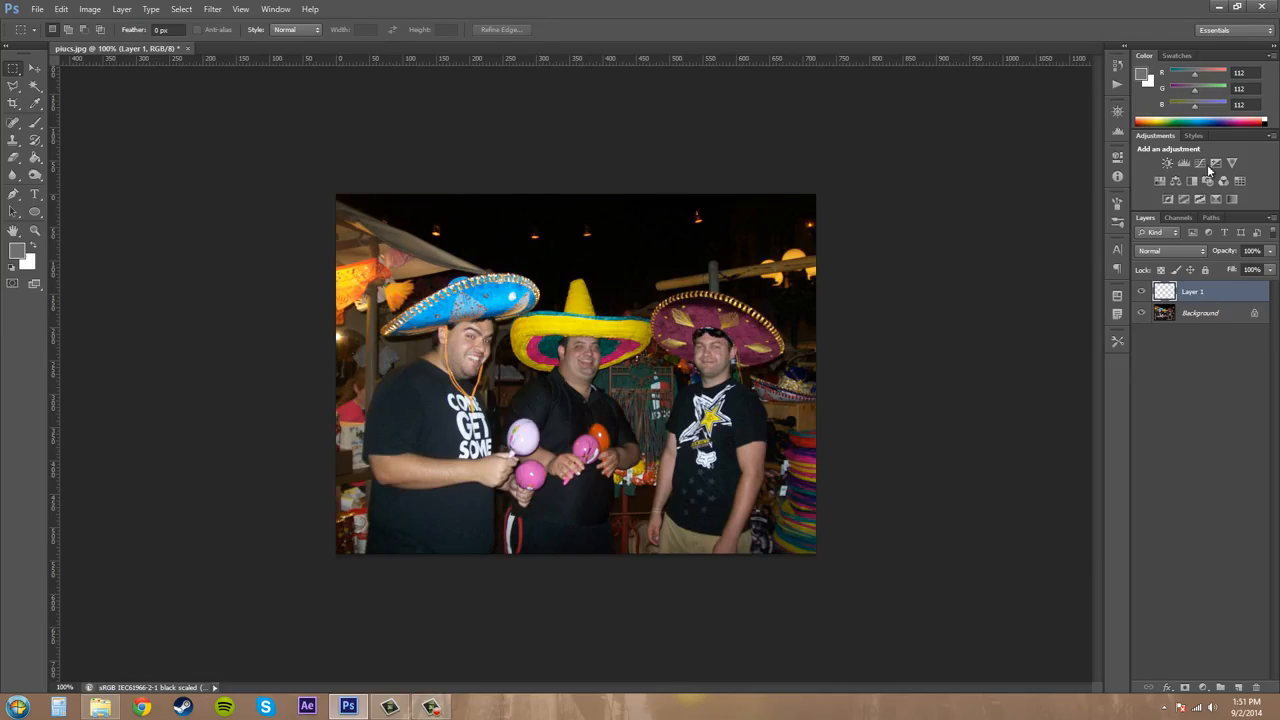
Switch to the Grayscale slider and set the foreground color's K value to 65%.
{"action": "left_click", "coordinate": [1271, 56]}
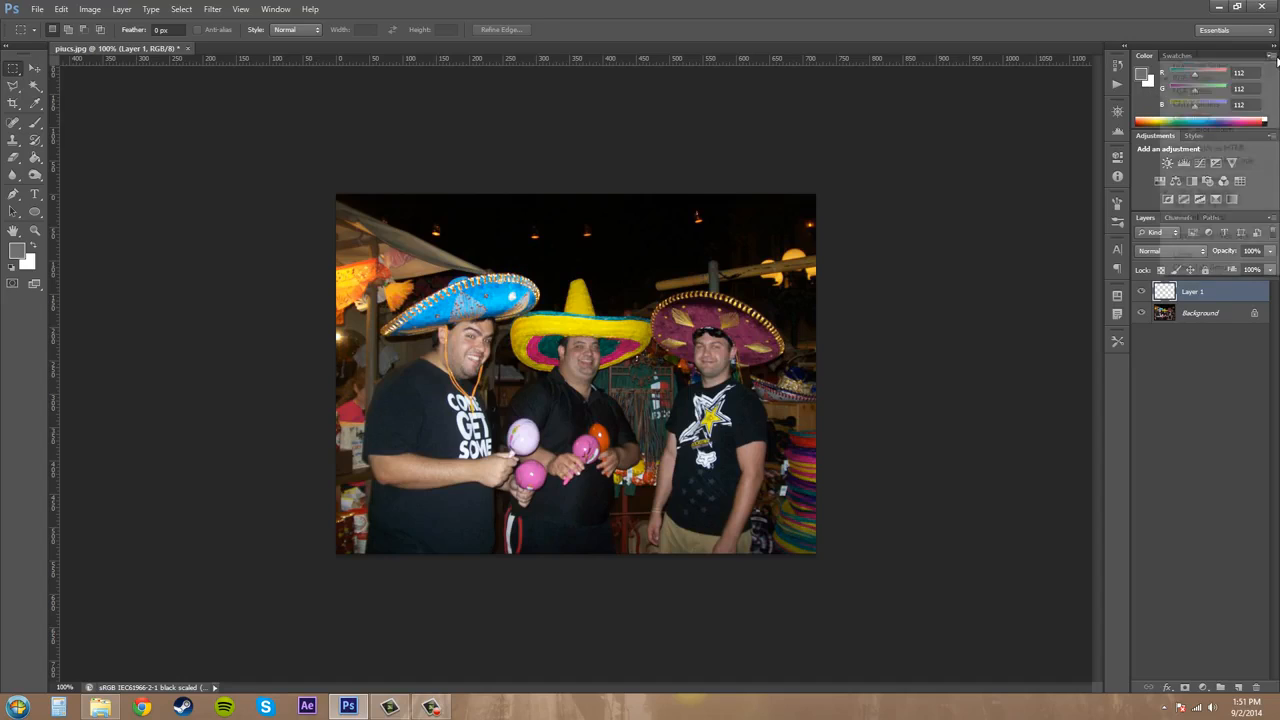
{"action": "left_click", "coordinate": [1190, 67]}
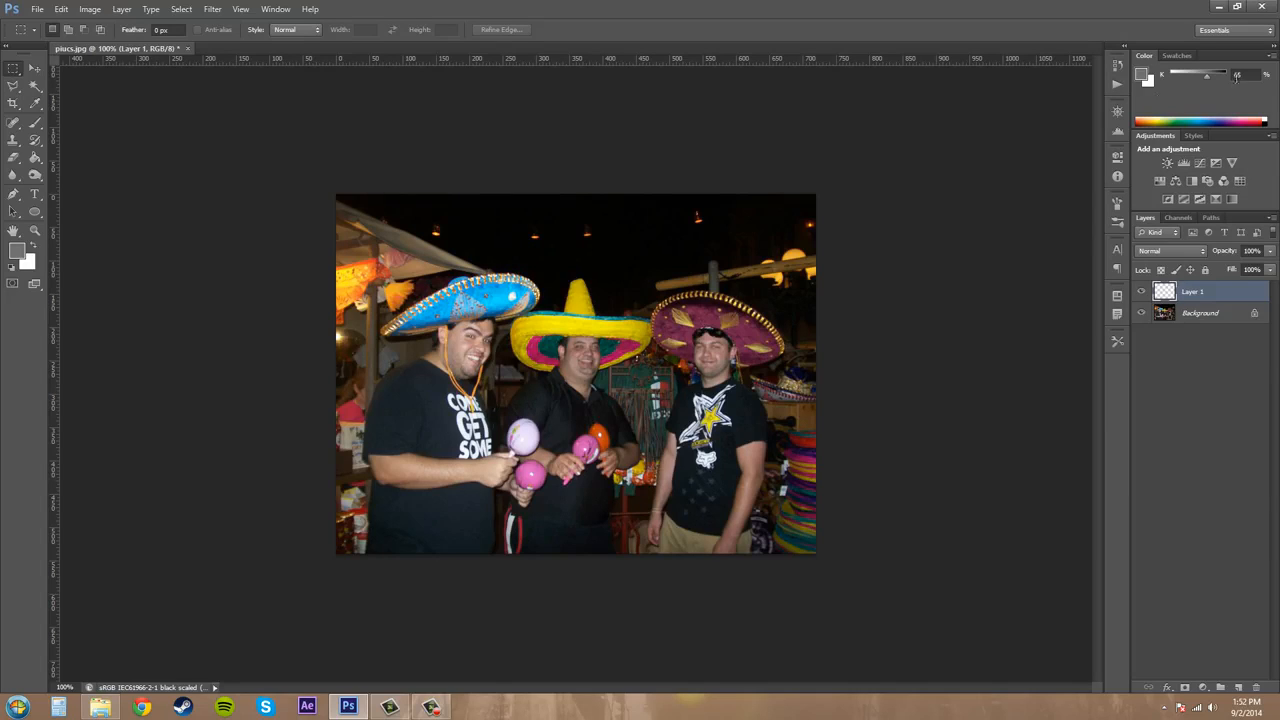
{"action": "mouse_move", "coordinate": [1206, 73]}
{"action": "left_mouse_down"}
{"action": "mouse_move", "coordinate": [1258, 85]}
{"action": "mouse_move", "coordinate": [1140, 75]}
{"action": "mouse_move", "coordinate": [1206, 85]}
{"action": "left_mouse_up"}
{"action": "left_click", "coordinate": [1243, 74]}
{"action": "type", "text": "65"}
{"action": "left_click", "coordinate": [1214, 83]}
{"action": "left_click", "coordinate": [1273, 57]}
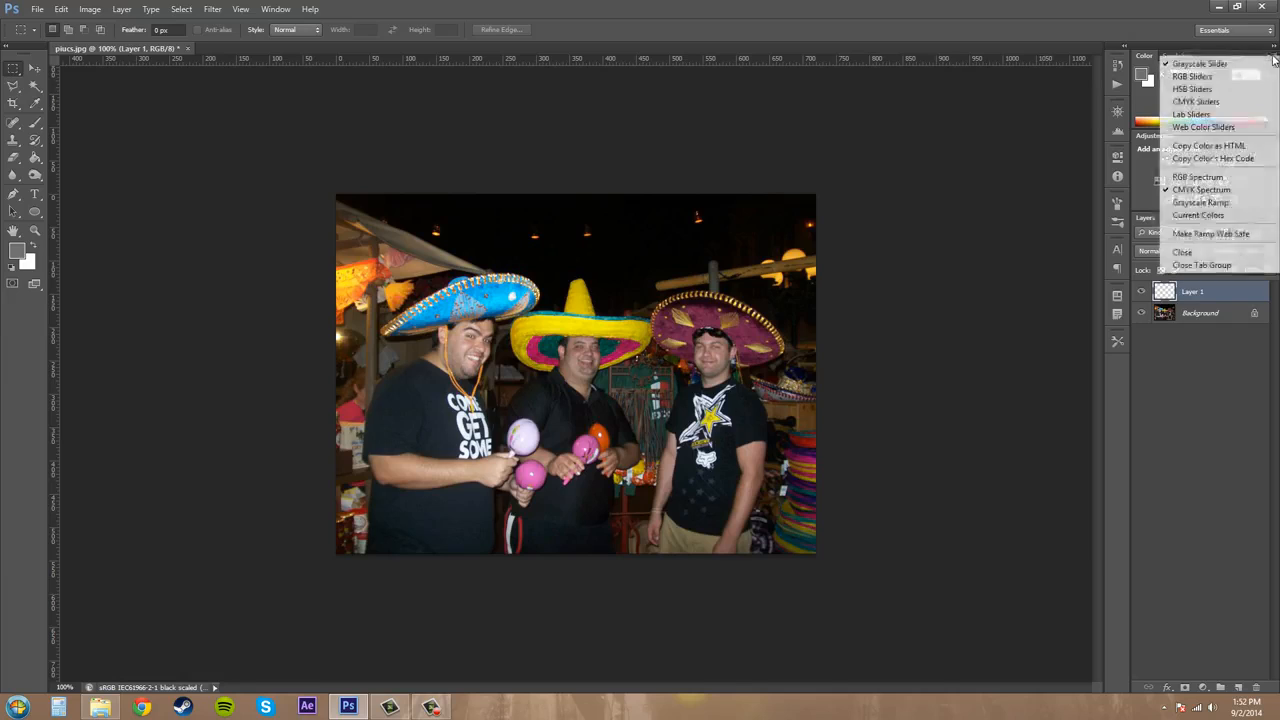
Switch to RGB sliders and mix an olive-tan foreground color of R 173, G 167, B 103.
{"action": "left_click", "coordinate": [1193, 76]}
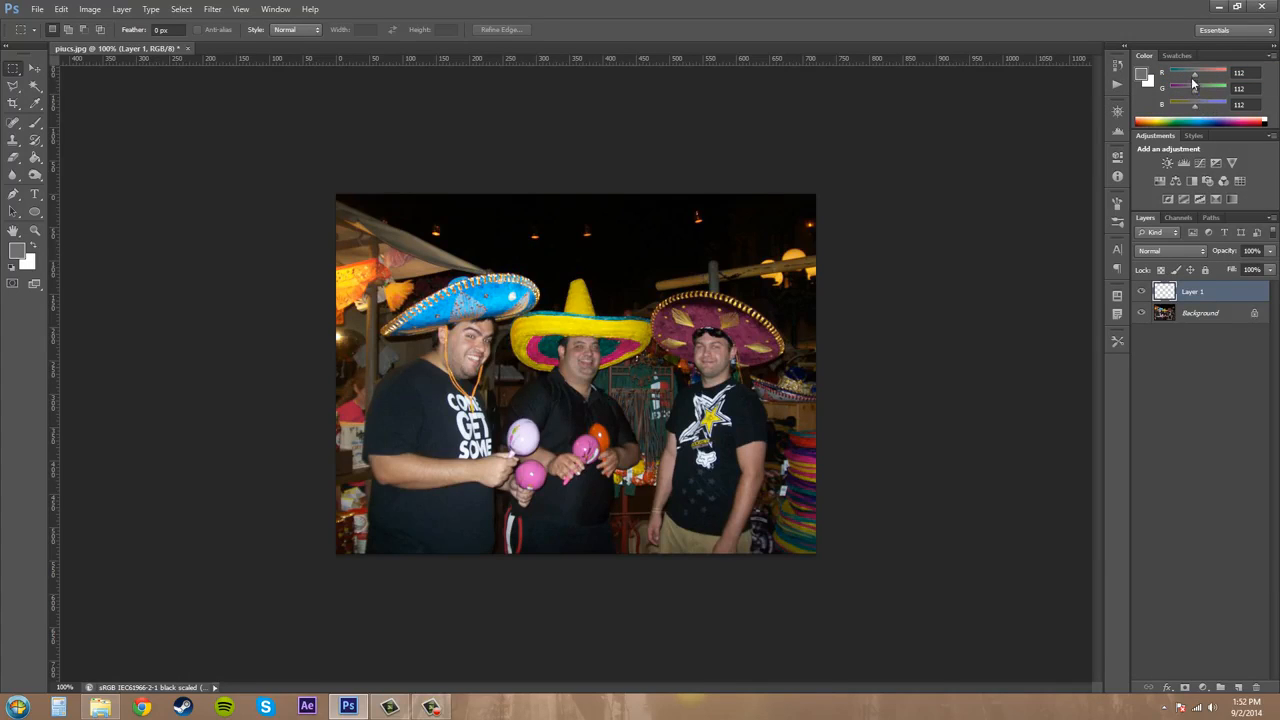
{"action": "left_click_drag", "start_coordinate": [1195, 78], "coordinate": [1213, 116]}
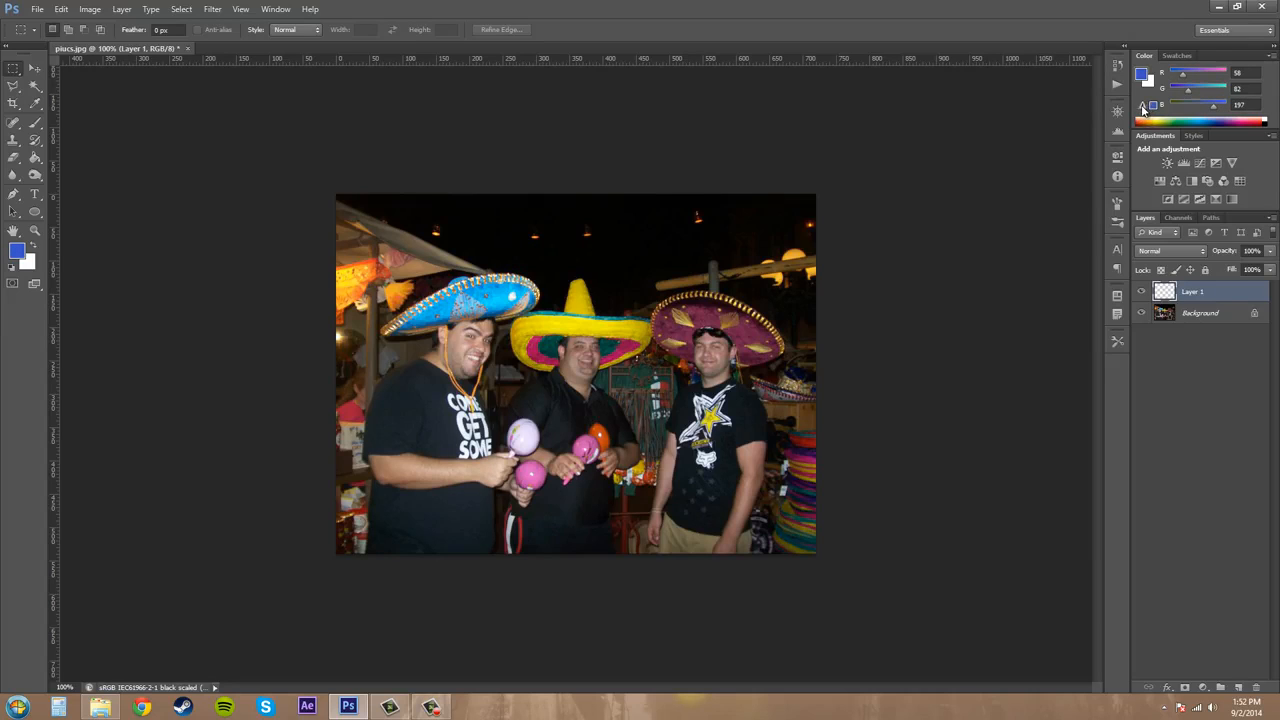
{"action": "left_click_drag", "start_coordinate": [1219, 118], "coordinate": [1210, 78]}
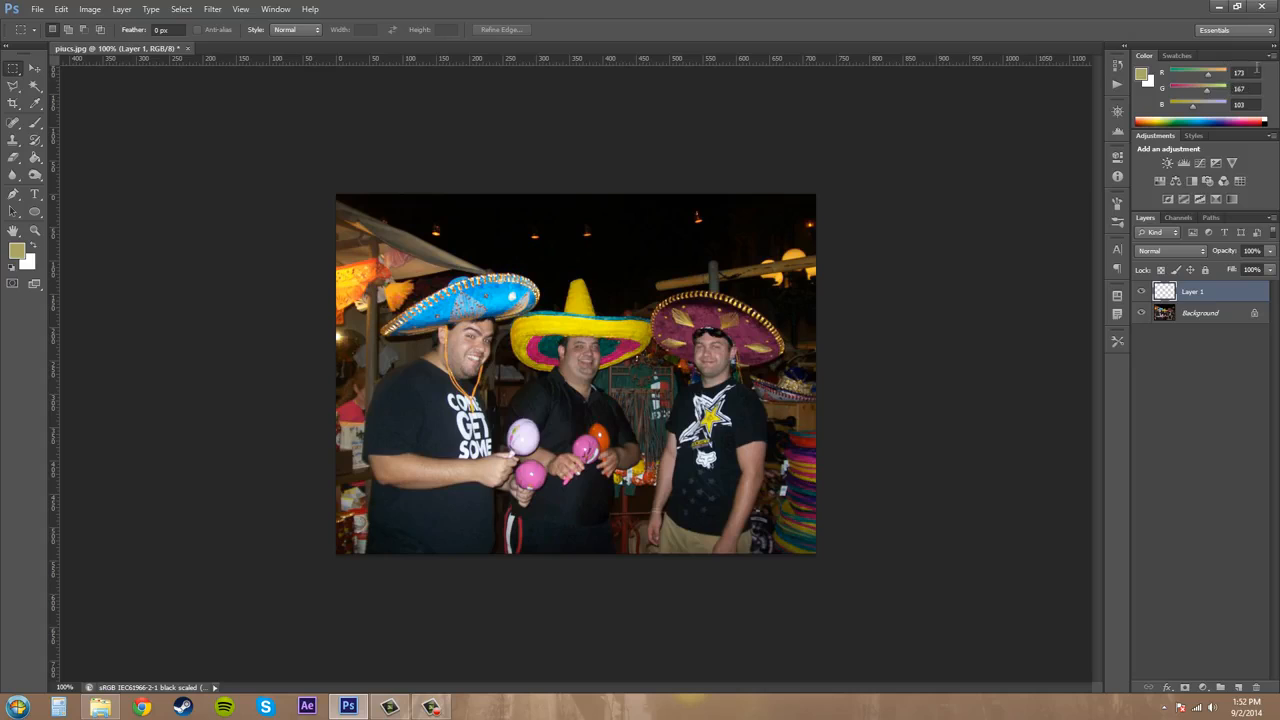
Switch to HSB sliders and mix a soft green foreground color with a hue of about 146°.
{"action": "left_click", "coordinate": [1273, 56]}
{"action": "left_click", "coordinate": [1200, 87]}
{"action": "left_click_drag", "start_coordinate": [1207, 105], "coordinate": [1195, 78]}
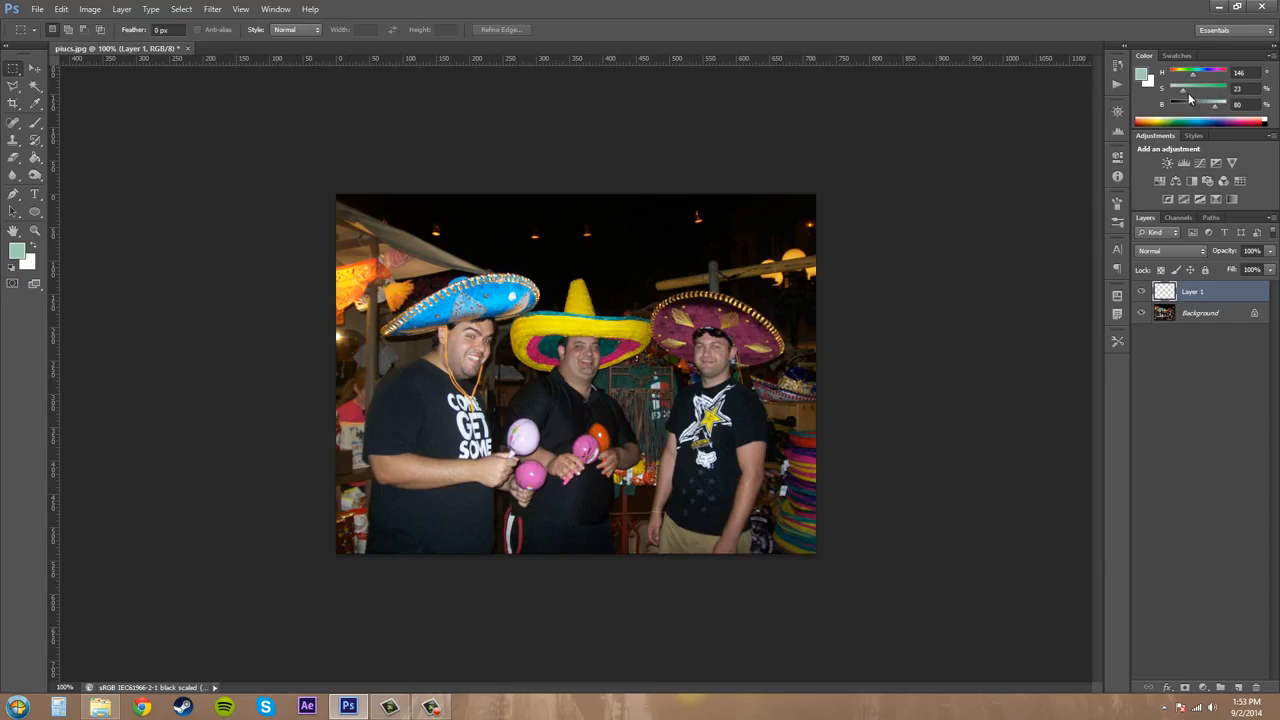
{"action": "mouse_move", "coordinate": [1186, 94]}
{"action": "left_mouse_down"}
{"action": "mouse_move", "coordinate": [1201, 94]}
{"action": "mouse_move", "coordinate": [1188, 91]}
{"action": "left_mouse_up"}
Switch to CMYK sliders and mix a teal foreground color of C 77, M 24, Y 43, K 0.
{"action": "left_click", "coordinate": [1274, 55]}
{"action": "left_click", "coordinate": [1200, 100]}
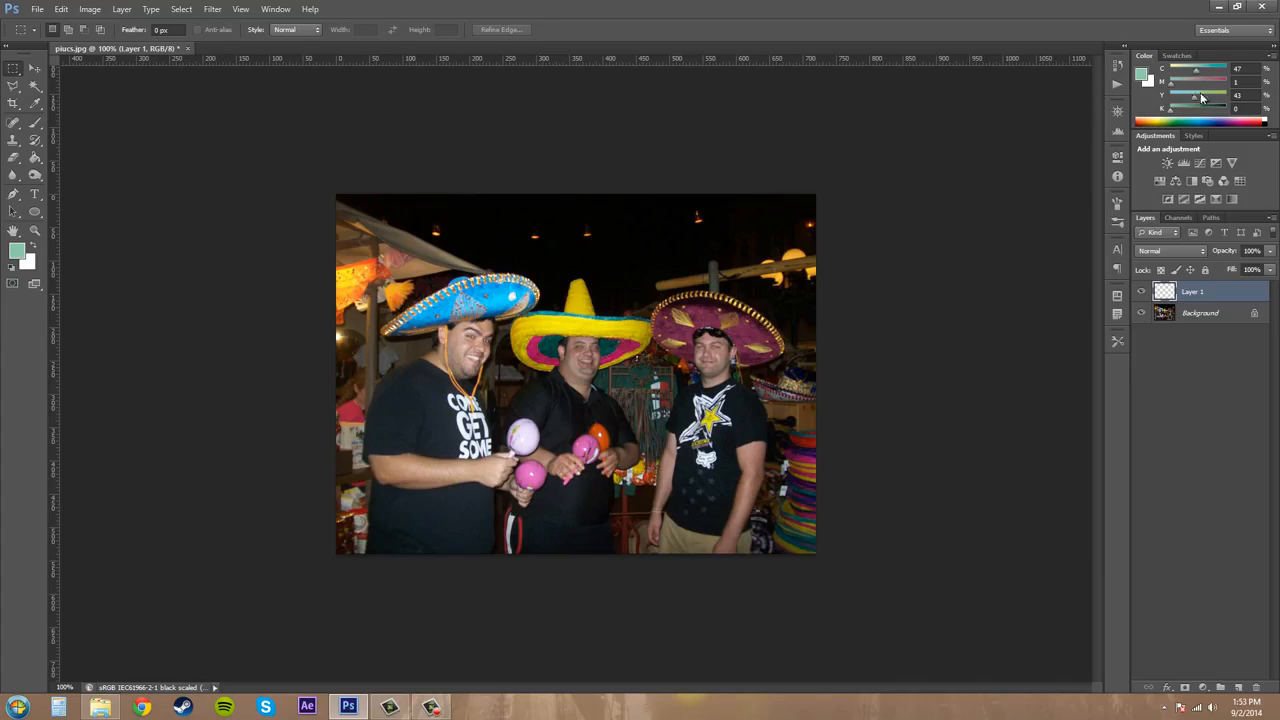
{"action": "mouse_move", "coordinate": [1198, 73]}
{"action": "left_mouse_down"}
{"action": "mouse_move", "coordinate": [1210, 73]}
{"action": "mouse_move", "coordinate": [1172, 73]}
{"action": "mouse_move", "coordinate": [1234, 86]}
{"action": "mouse_move", "coordinate": [1184, 87]}
{"action": "left_mouse_up"}
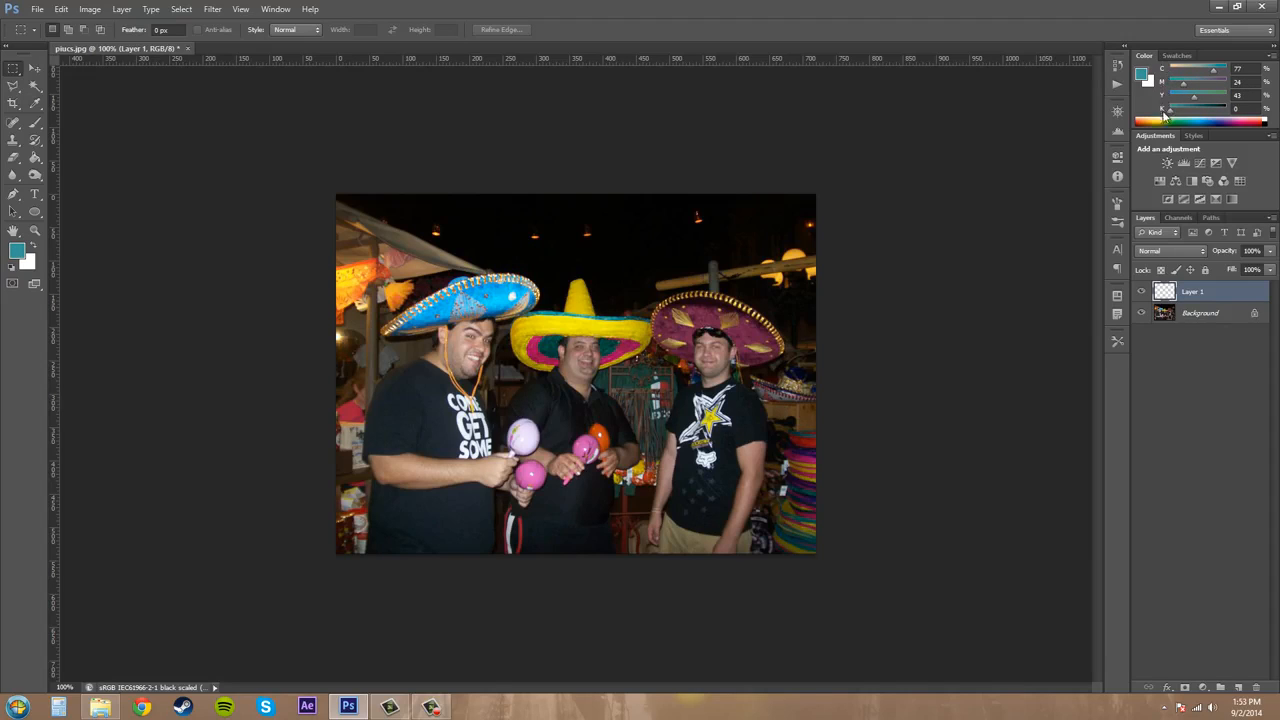
{"action": "mouse_move", "coordinate": [1170, 109]}
{"action": "left_mouse_down"}
{"action": "mouse_move", "coordinate": [1200, 110]}
{"action": "mouse_move", "coordinate": [1162, 115]}
{"action": "left_mouse_up"}
Switch to Lab sliders, check the available image color modes, and mix a pink foreground color of L 61, a 88, b -67.
{"action": "left_click", "coordinate": [1270, 57]}
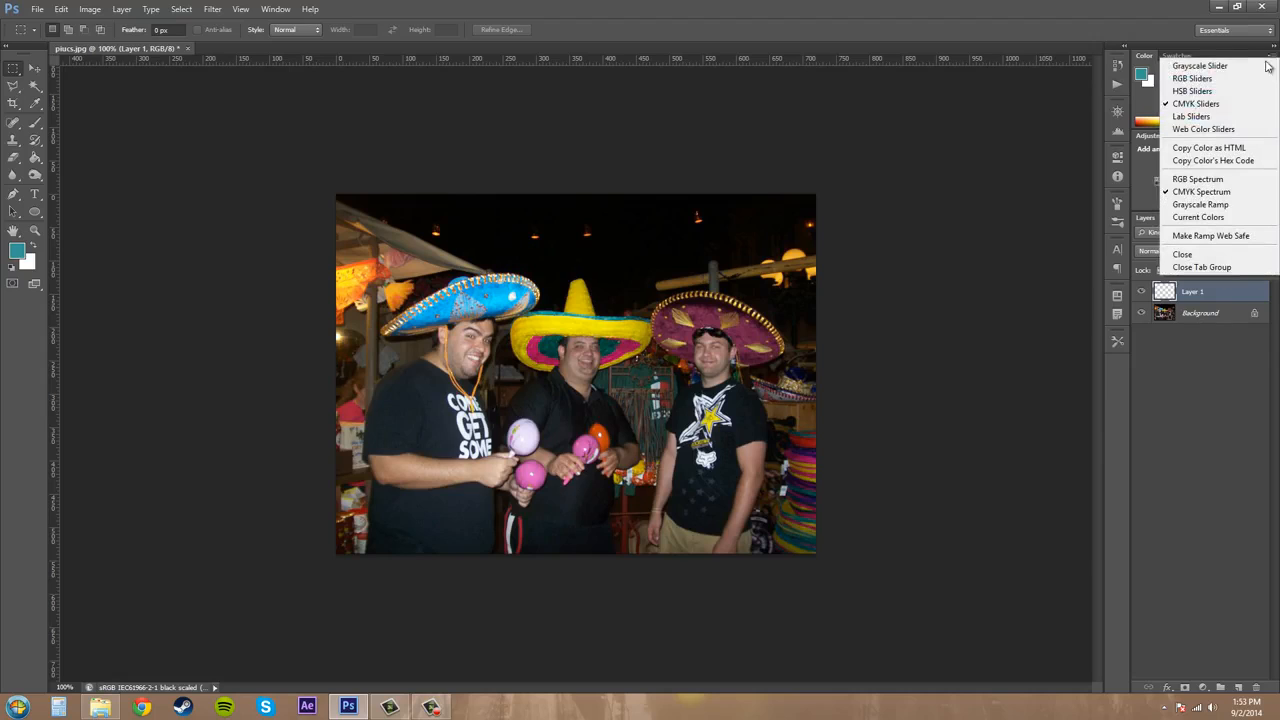
{"action": "left_click", "coordinate": [1192, 116]}
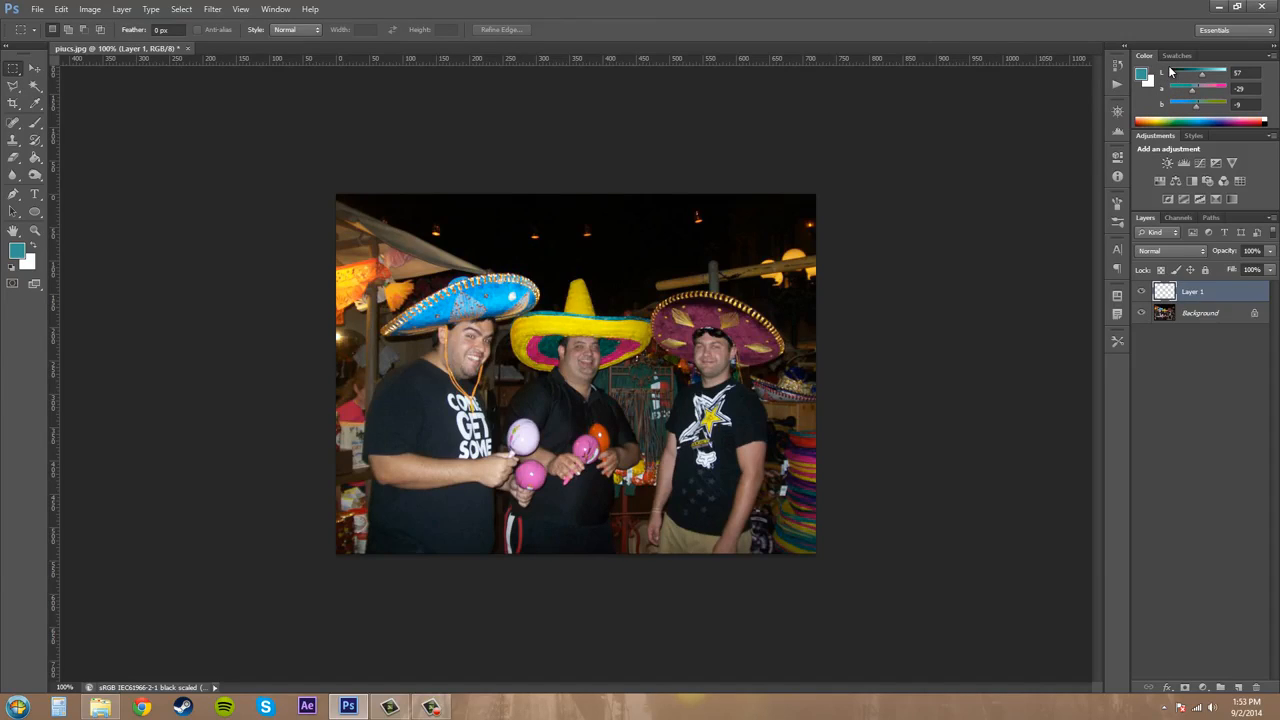
{"action": "left_click", "coordinate": [89, 9]}
{"action": "mouse_move", "coordinate": [100, 24]}
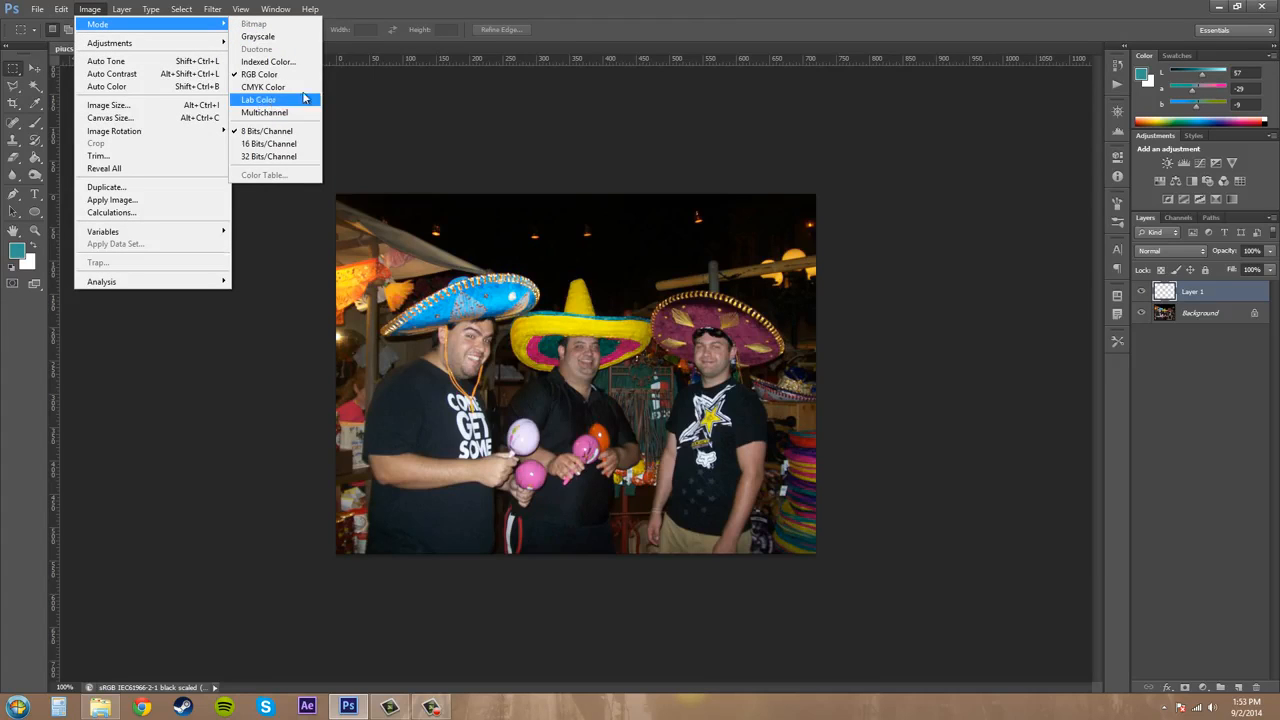
{"action": "left_click", "coordinate": [989, 38]}
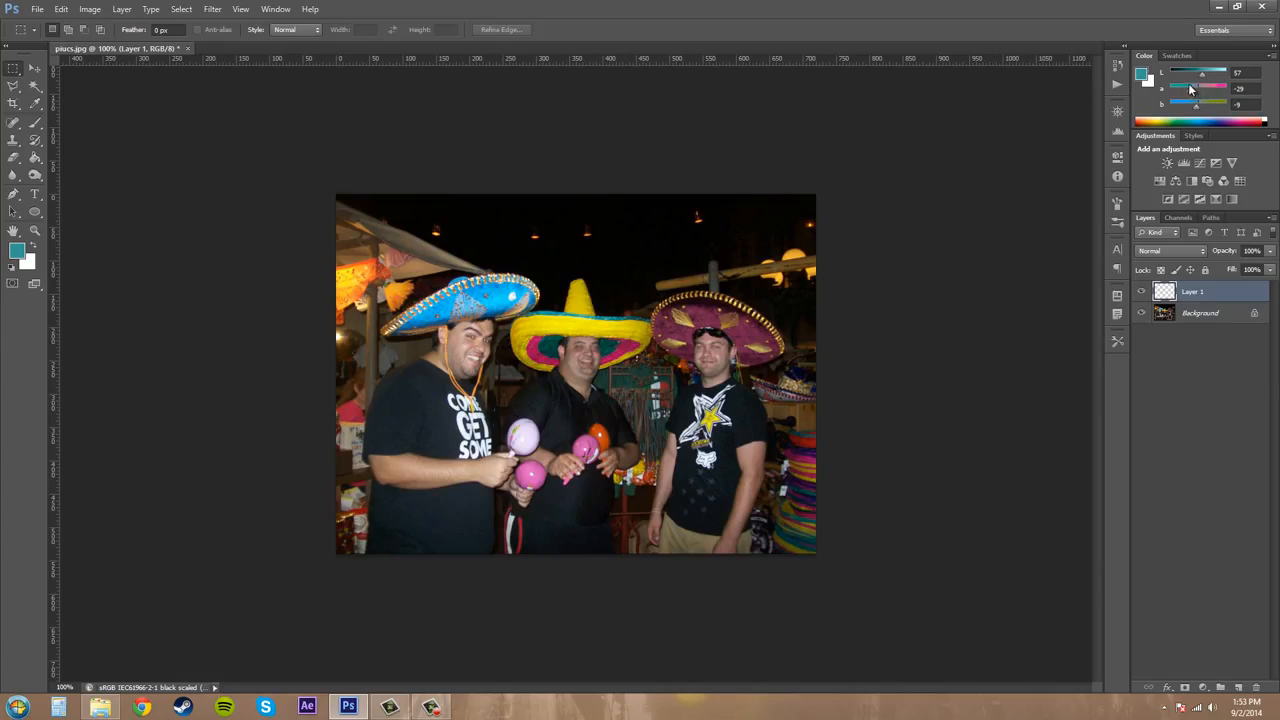
{"action": "left_click_drag", "start_coordinate": [1203, 76], "coordinate": [1185, 105]}
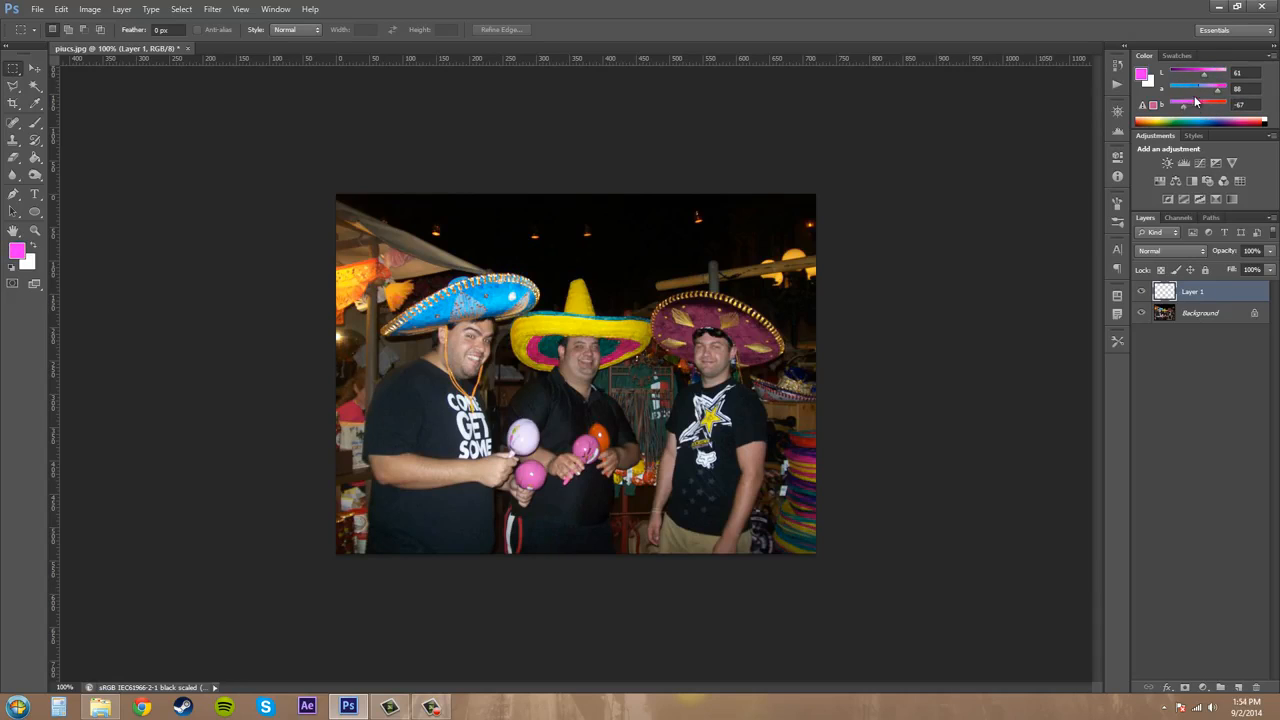
Switch to Web Color sliders and mix a light violet foreground color with hex values 99, 99, ff.
{"action": "left_click", "coordinate": [1271, 57]}
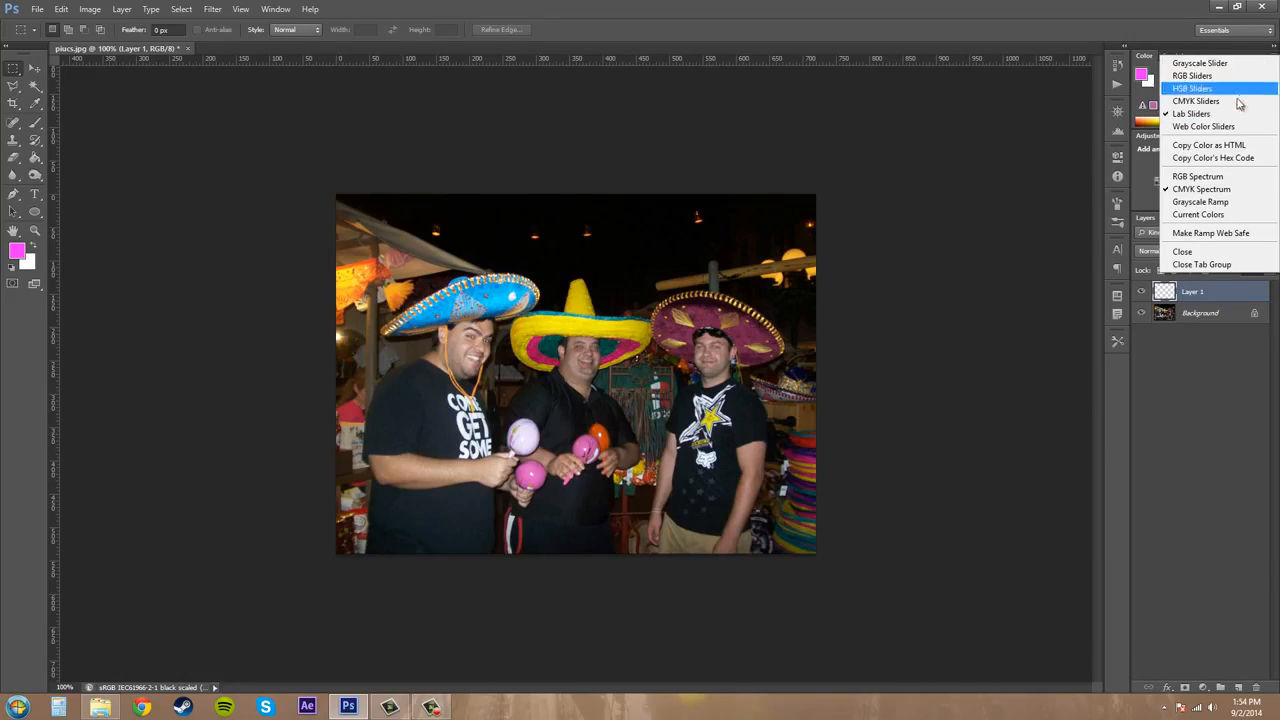
{"action": "left_click", "coordinate": [1205, 122]}
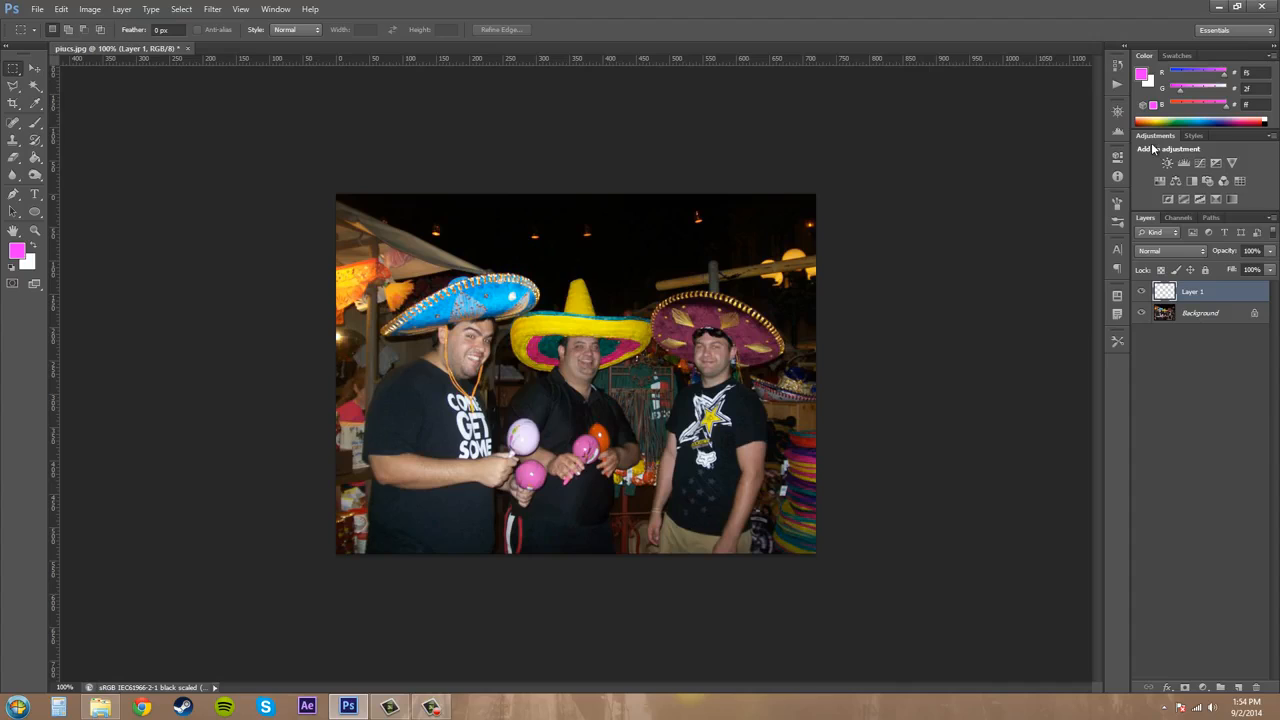
{"action": "left_click_drag", "start_coordinate": [1224, 76], "coordinate": [1222, 118]}
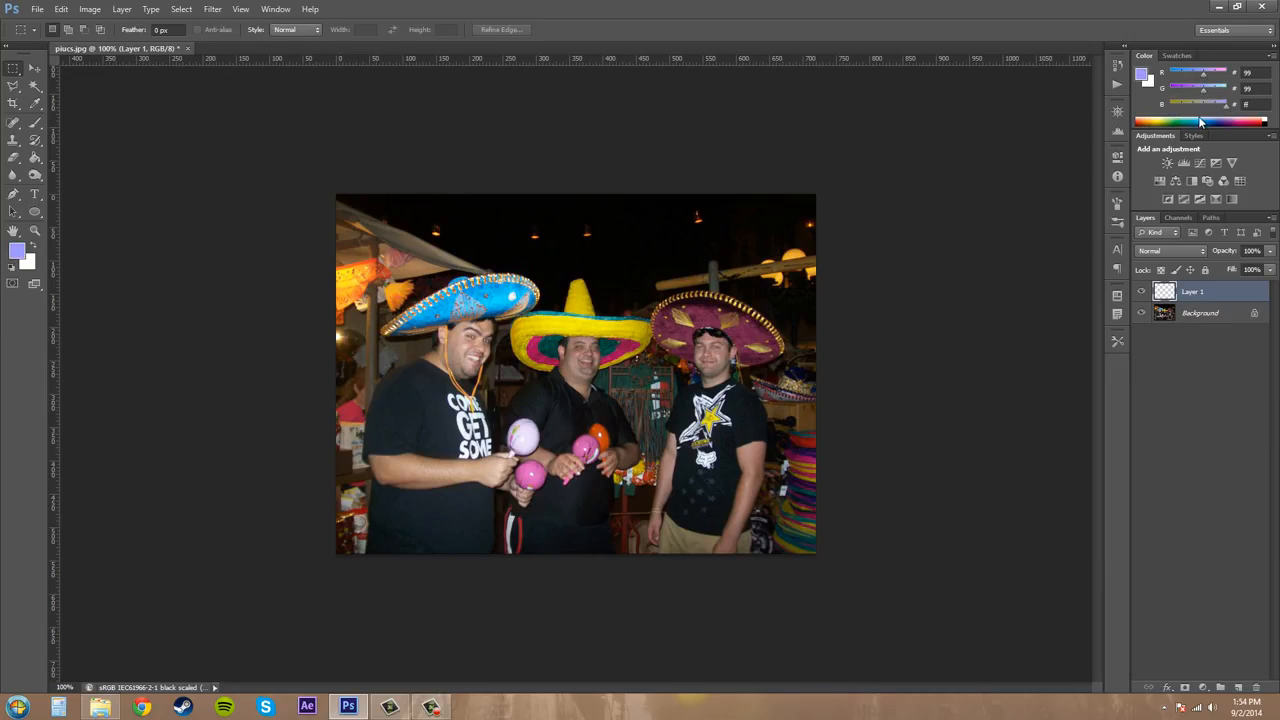
Sample various foreground colors from the CMYK spectrum bar, ending on a dark magenta.
{"action": "left_click", "coordinate": [1180, 122]}
{"action": "left_click", "coordinate": [1225, 121]}
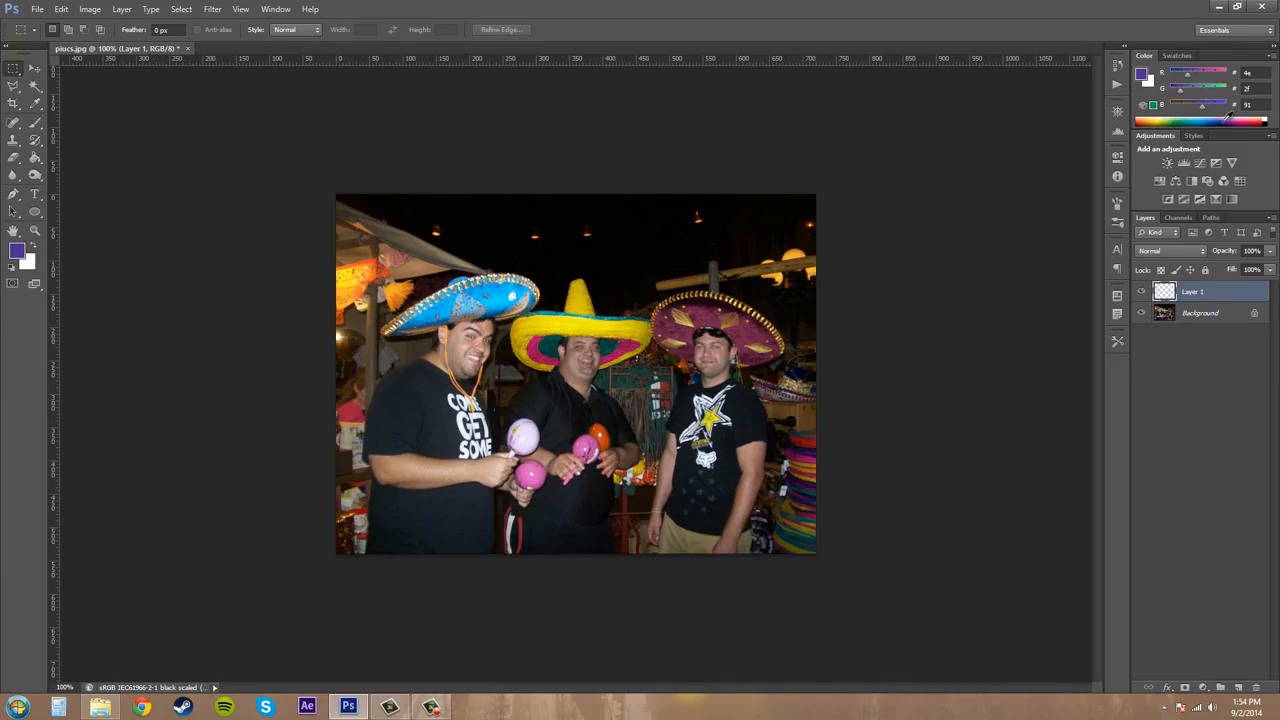
{"action": "left_click", "coordinate": [1256, 122]}
{"action": "left_click", "coordinate": [1236, 122]}
{"action": "left_click", "coordinate": [1178, 120]}
{"action": "left_click", "coordinate": [1160, 121]}
{"action": "left_click", "coordinate": [1146, 121]}
{"action": "left_click", "coordinate": [1256, 120]}
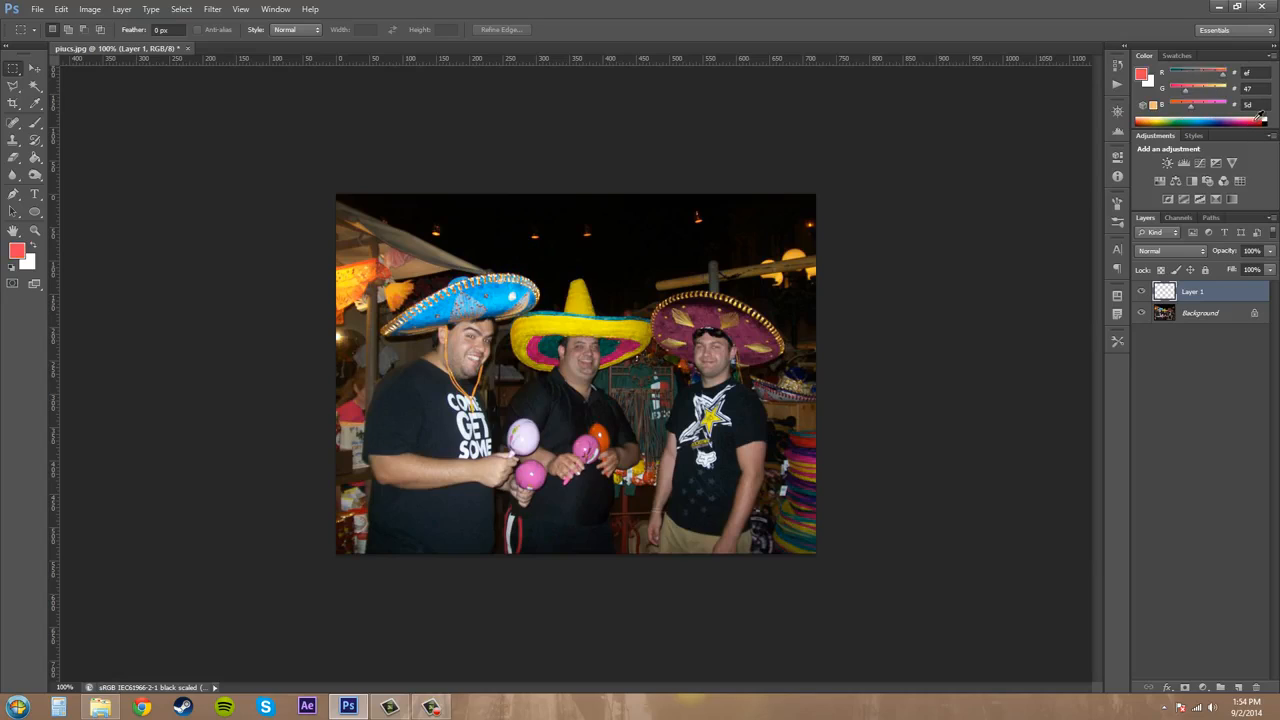
{"action": "left_click", "coordinate": [1246, 121]}
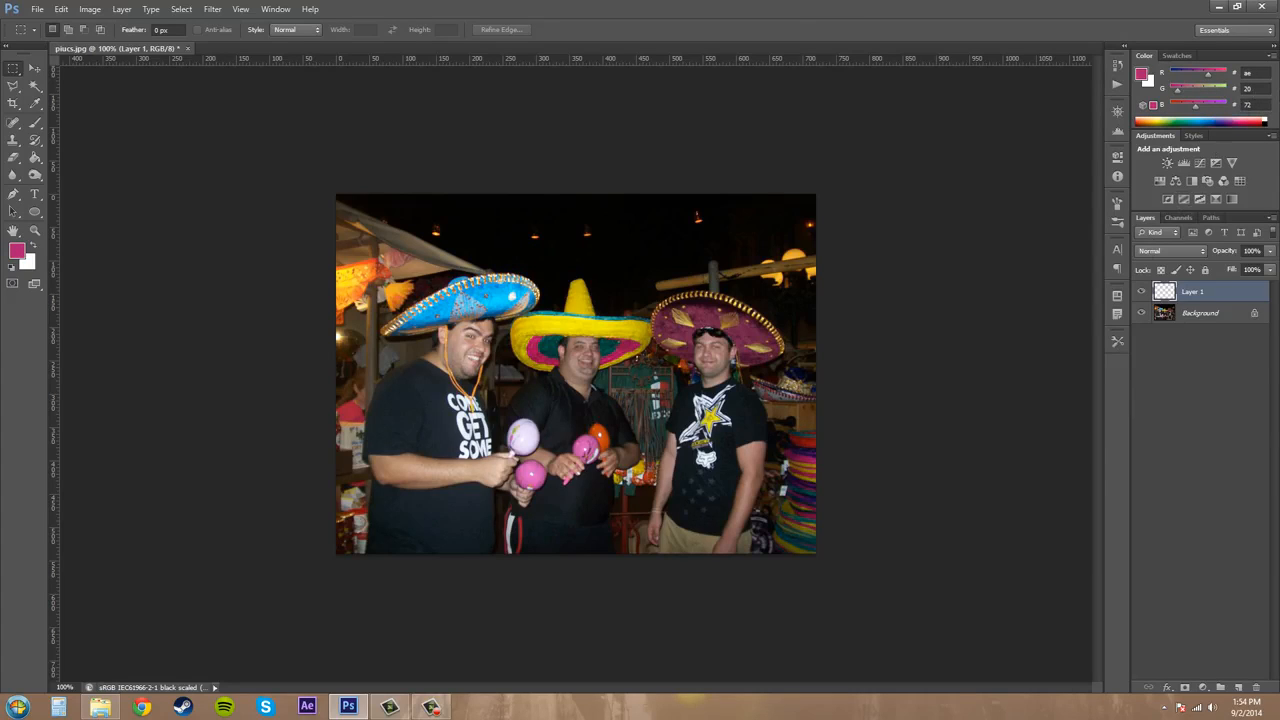
{"action": "key", "text": "F10"}
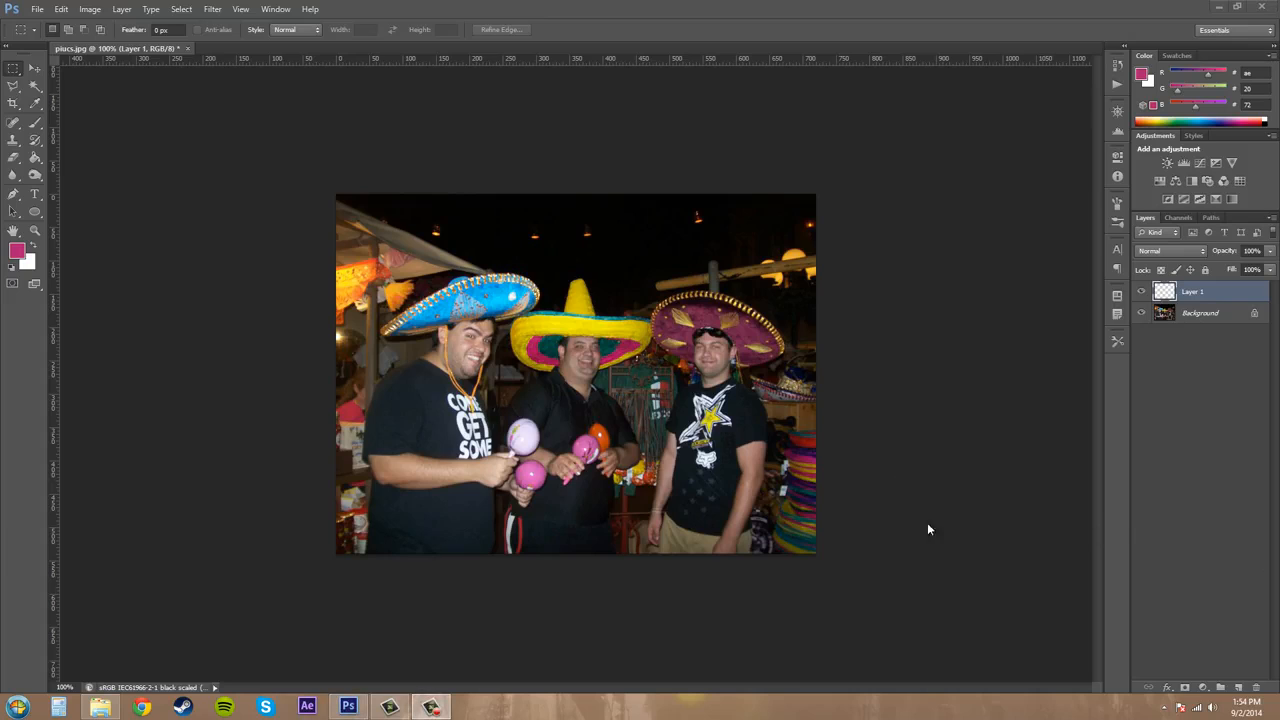
Change the color bar to RGB Spectrum and pick an orange foreground color of hex ff4a00 from it.
{"action": "left_click", "coordinate": [1270, 61]}
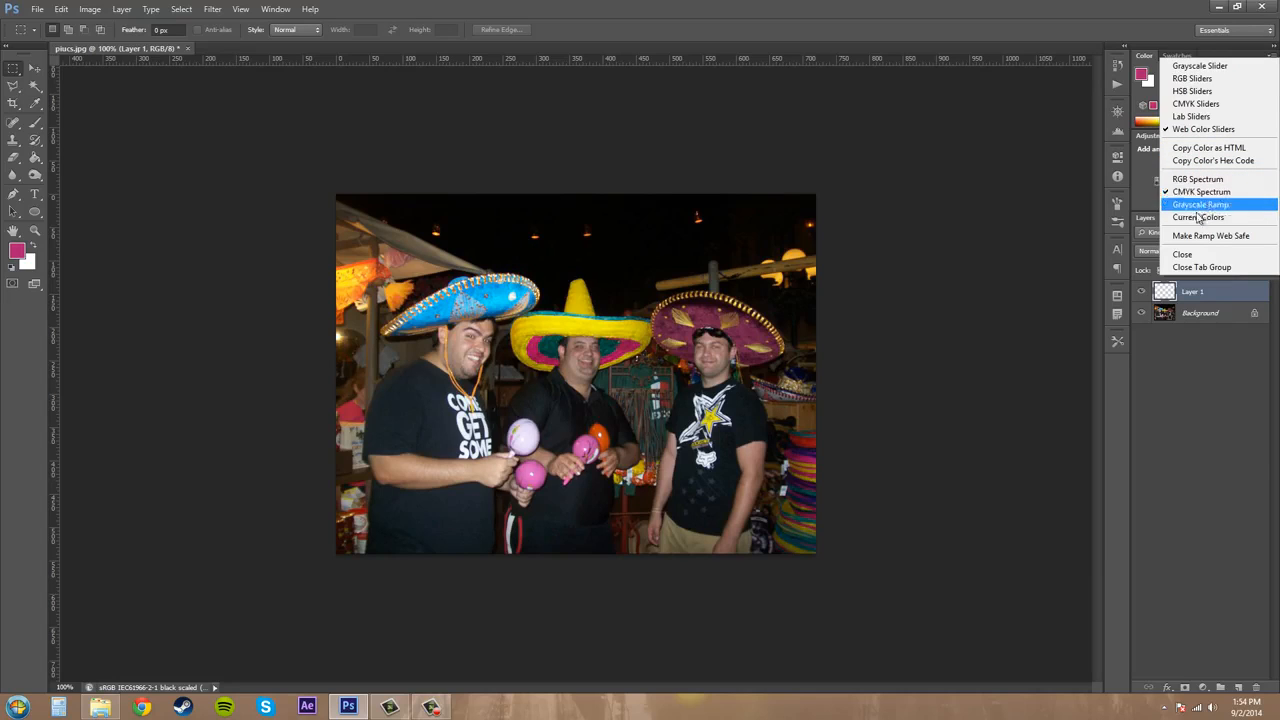
{"action": "left_click", "coordinate": [1206, 181]}
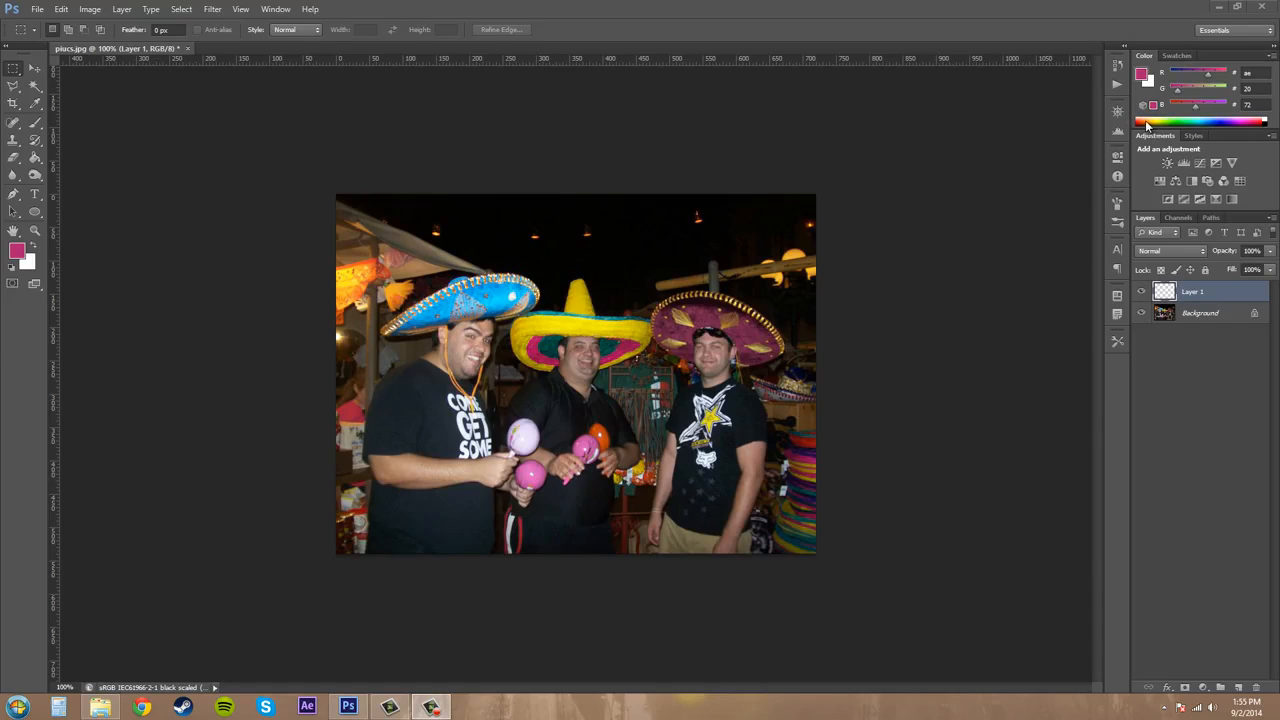
{"action": "mouse_move", "coordinate": [1147, 123]}
{"action": "left_mouse_down"}
{"action": "mouse_move", "coordinate": [1250, 117]}
{"action": "mouse_move", "coordinate": [1146, 118]}
{"action": "left_mouse_up"}
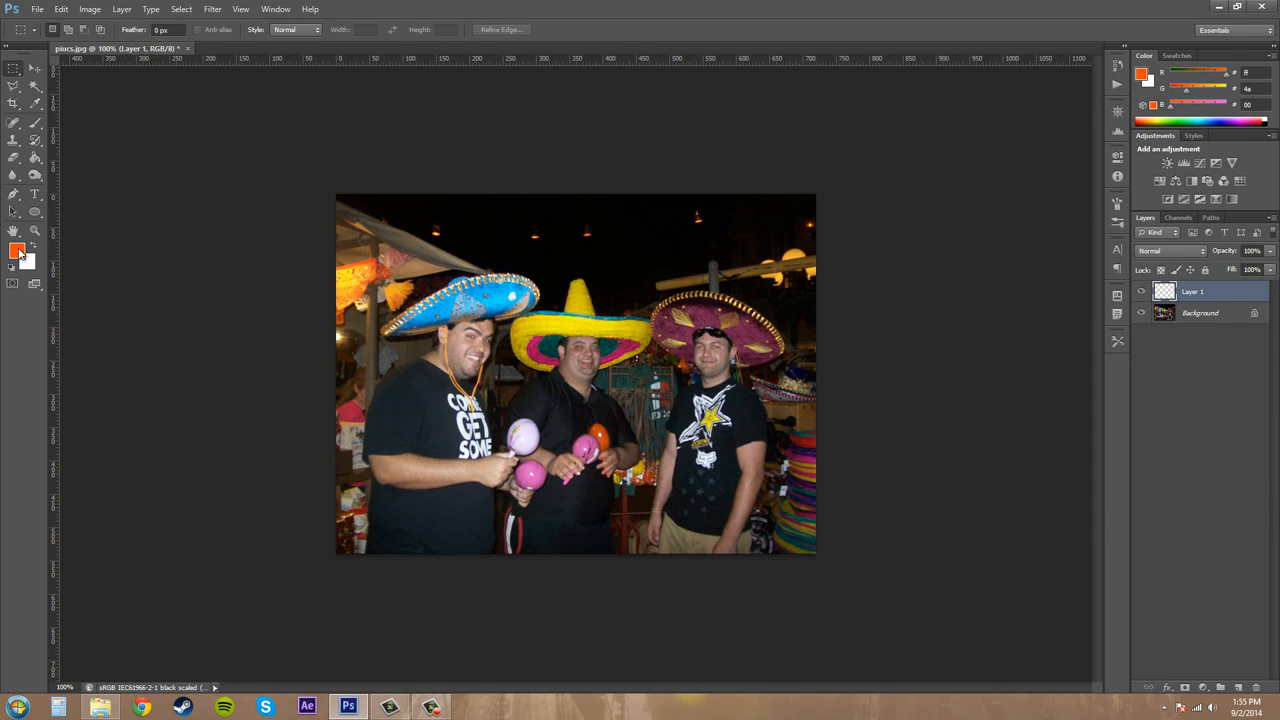
Paint an orange curved smile and two eye dots across the photo on Layer 1 with the 60 px Brush tool.
{"action": "left_click", "coordinate": [35, 122]}
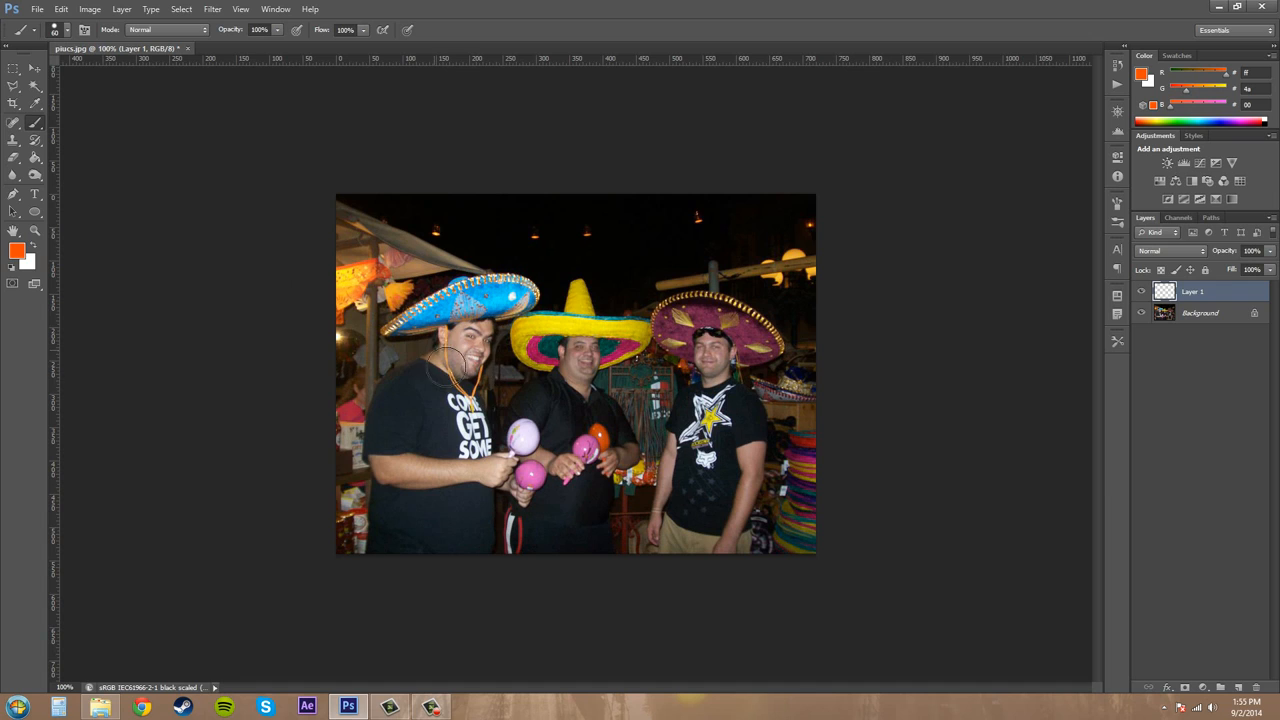
{"action": "mouse_move", "coordinate": [432, 355]}
{"action": "left_mouse_down"}
{"action": "mouse_move", "coordinate": [518, 392]}
{"action": "mouse_move", "coordinate": [652, 285]}
{"action": "left_mouse_up"}
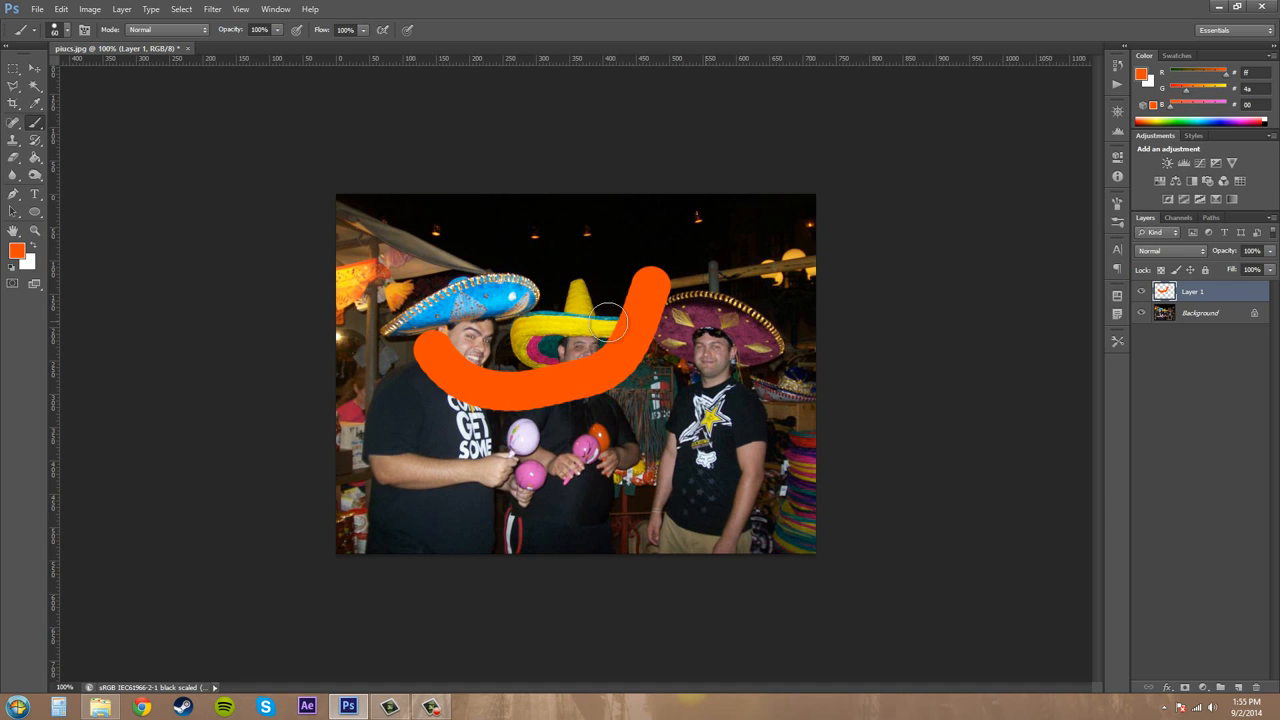
{"action": "left_click", "coordinate": [483, 259]}
{"action": "left_click", "coordinate": [580, 247]}
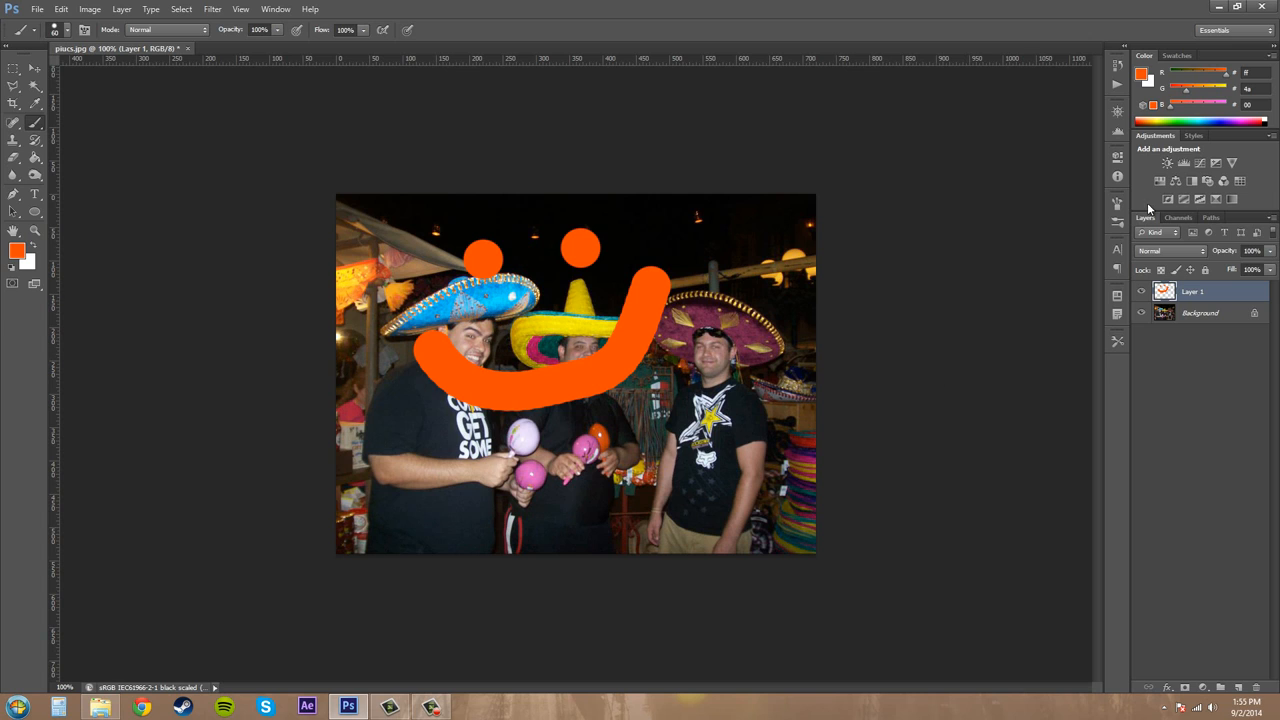
Switch the color bar to CMYK Spectrum and on to Grayscale Ramp.
{"action": "left_click", "coordinate": [1272, 56]}
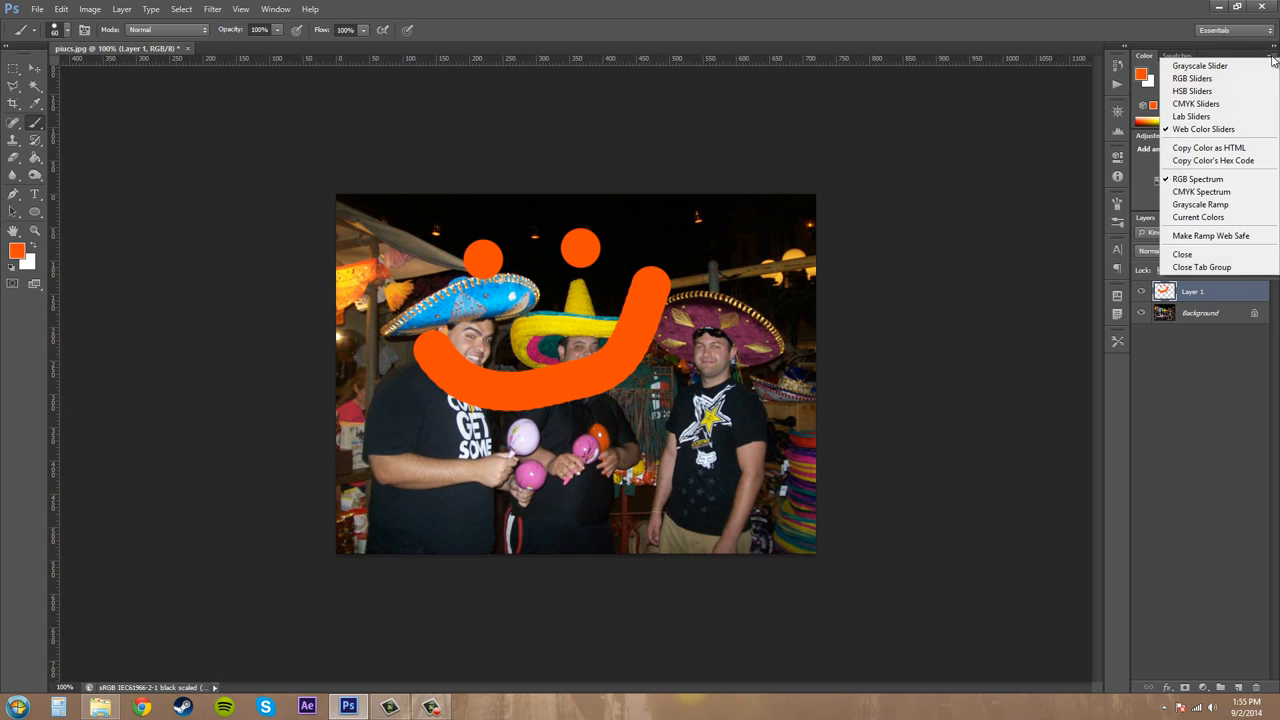
{"action": "left_click", "coordinate": [1220, 195]}
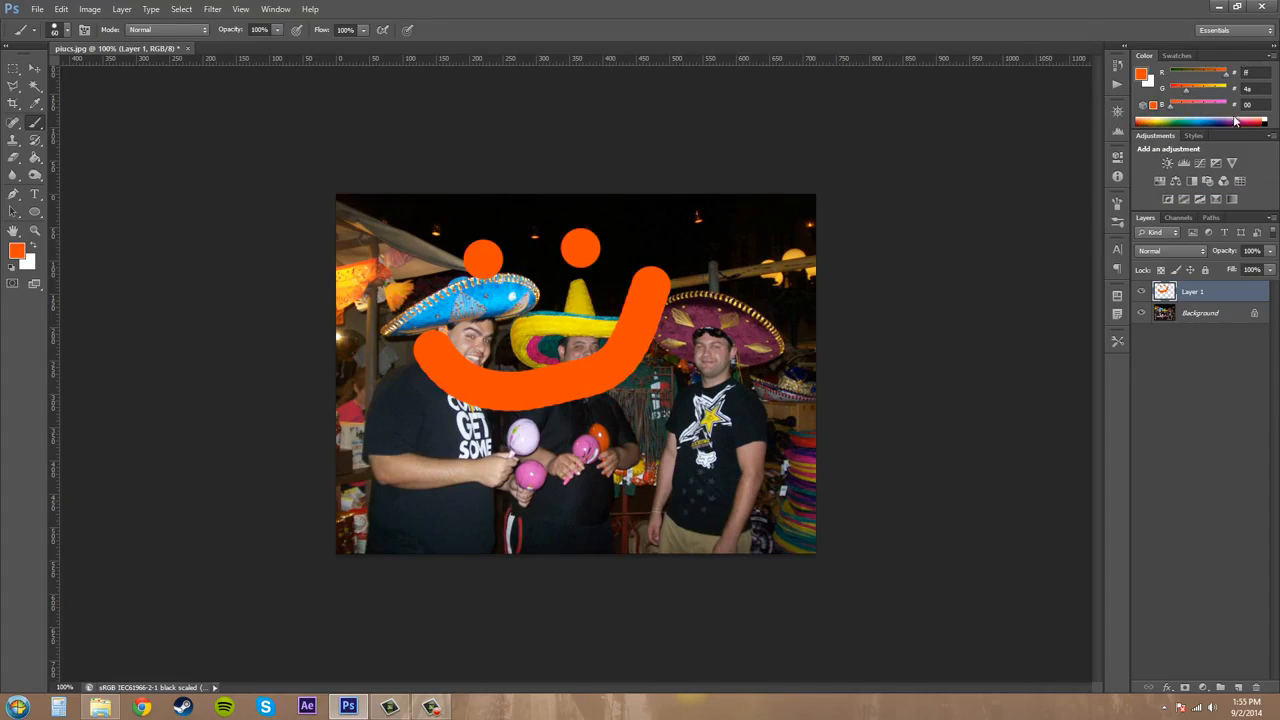
{"action": "left_click", "coordinate": [1272, 57]}
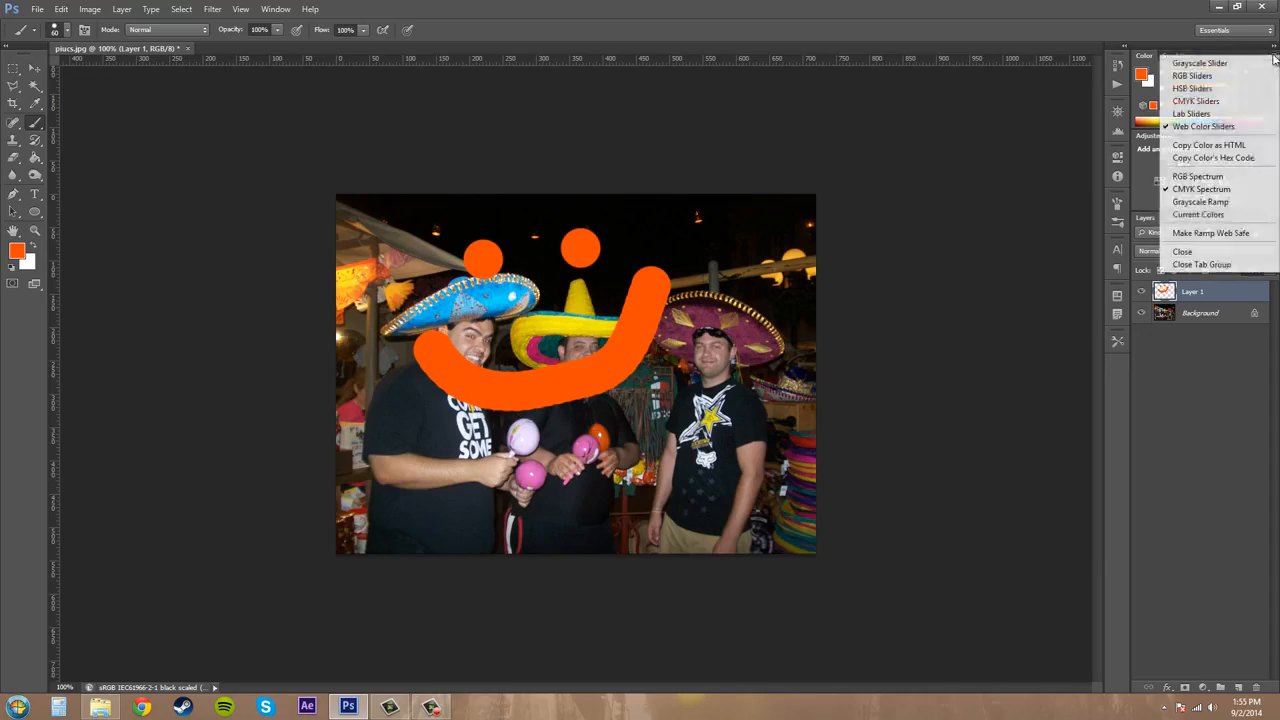
{"action": "left_click", "coordinate": [1203, 204]}
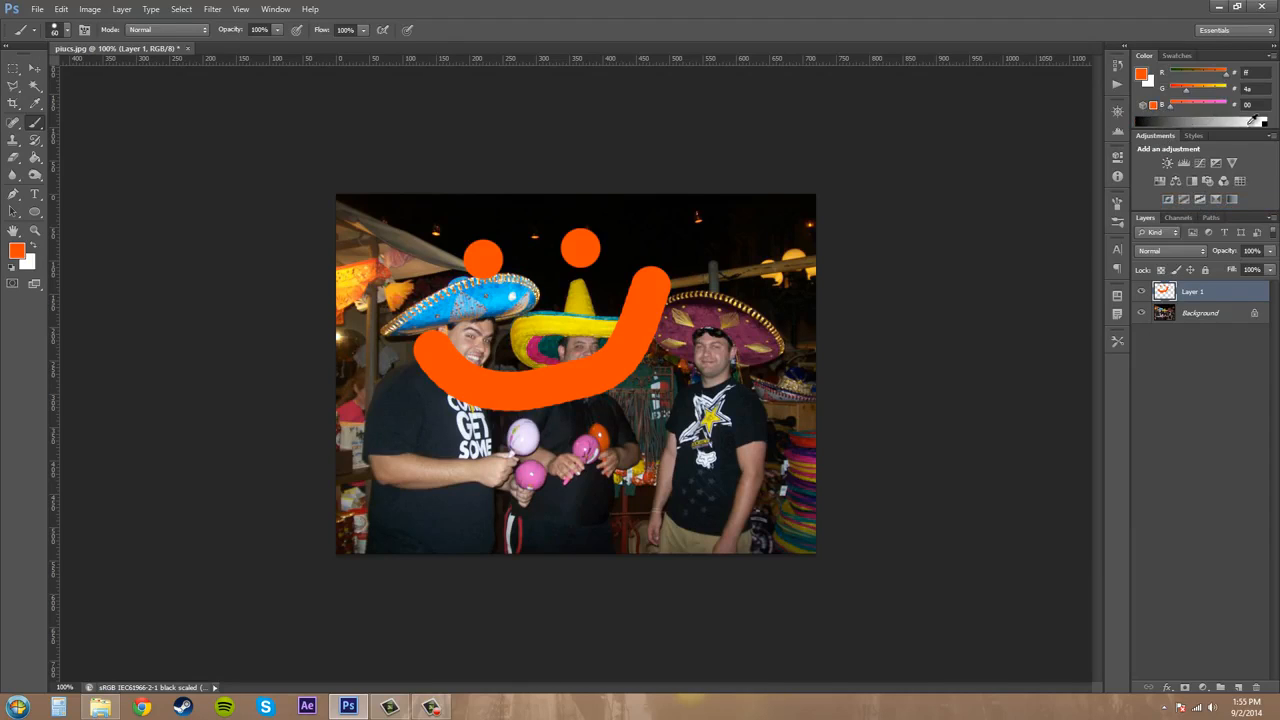
{"action": "left_click", "coordinate": [1274, 47]}
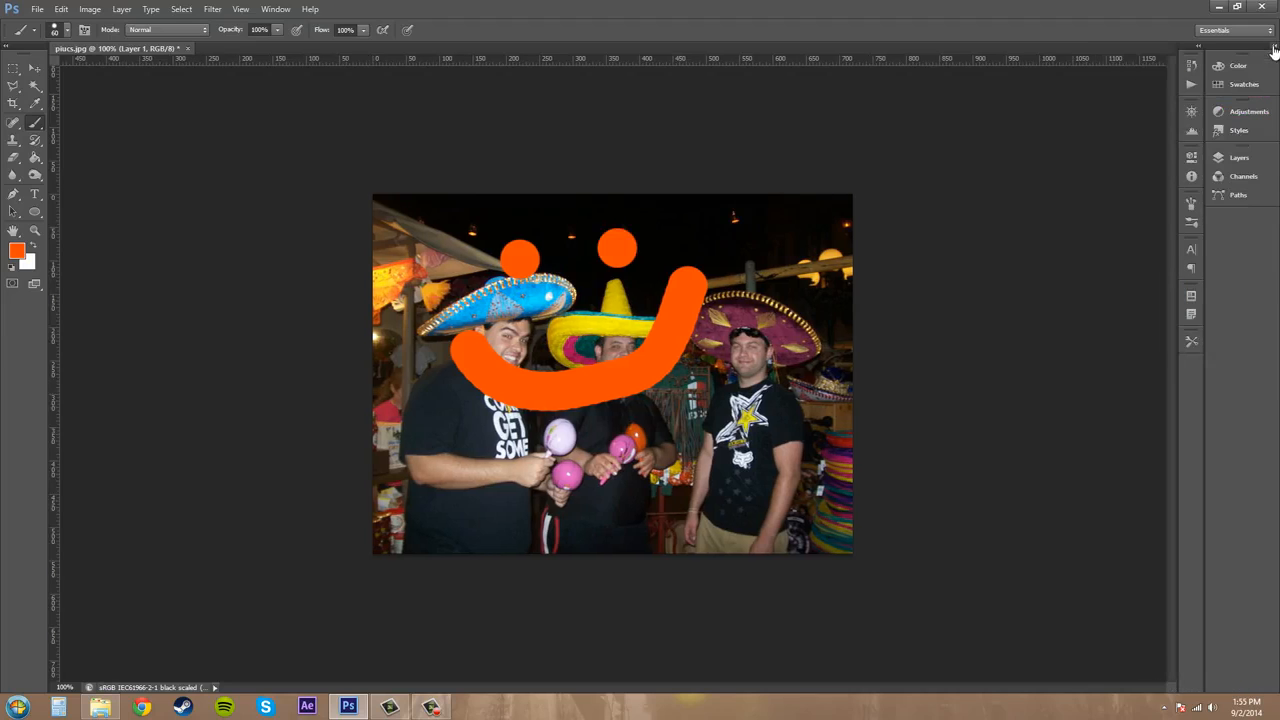
{"action": "left_click", "coordinate": [1274, 48]}
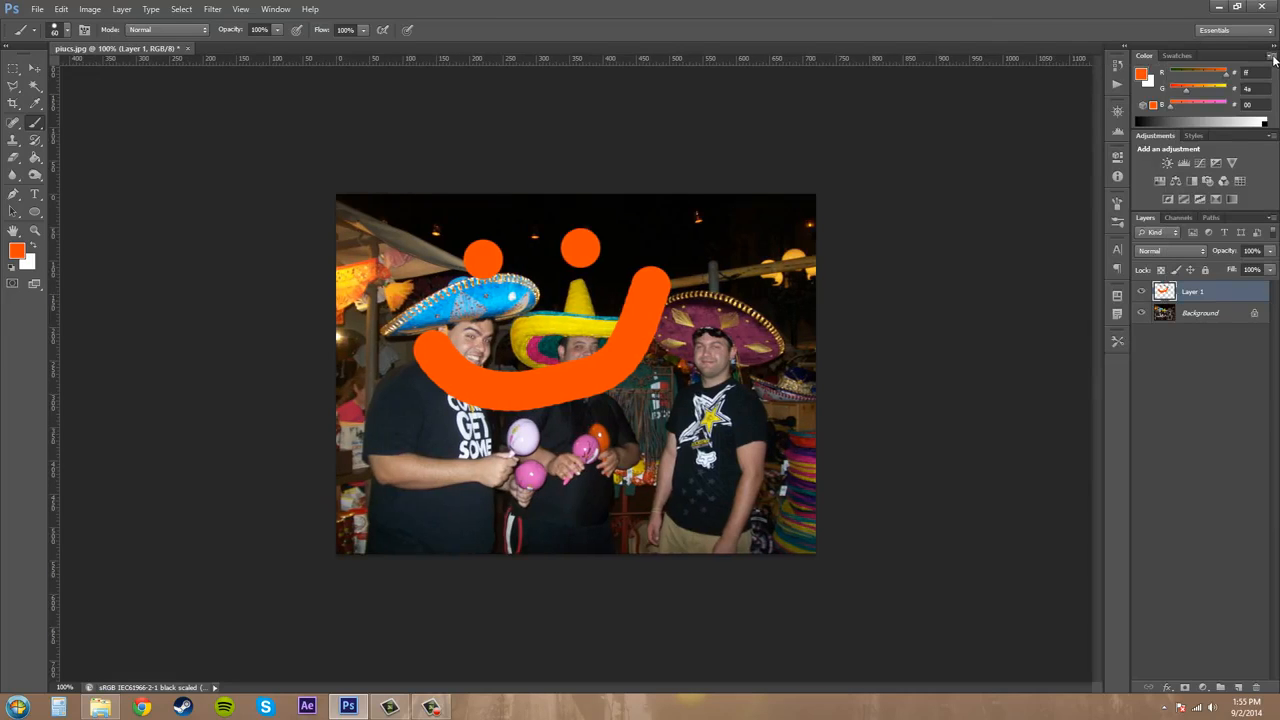
Change the color bar to Current Colors and sample along it, ending on white as the foreground color.
{"action": "left_click", "coordinate": [1274, 59]}
{"action": "left_click", "coordinate": [1203, 212]}
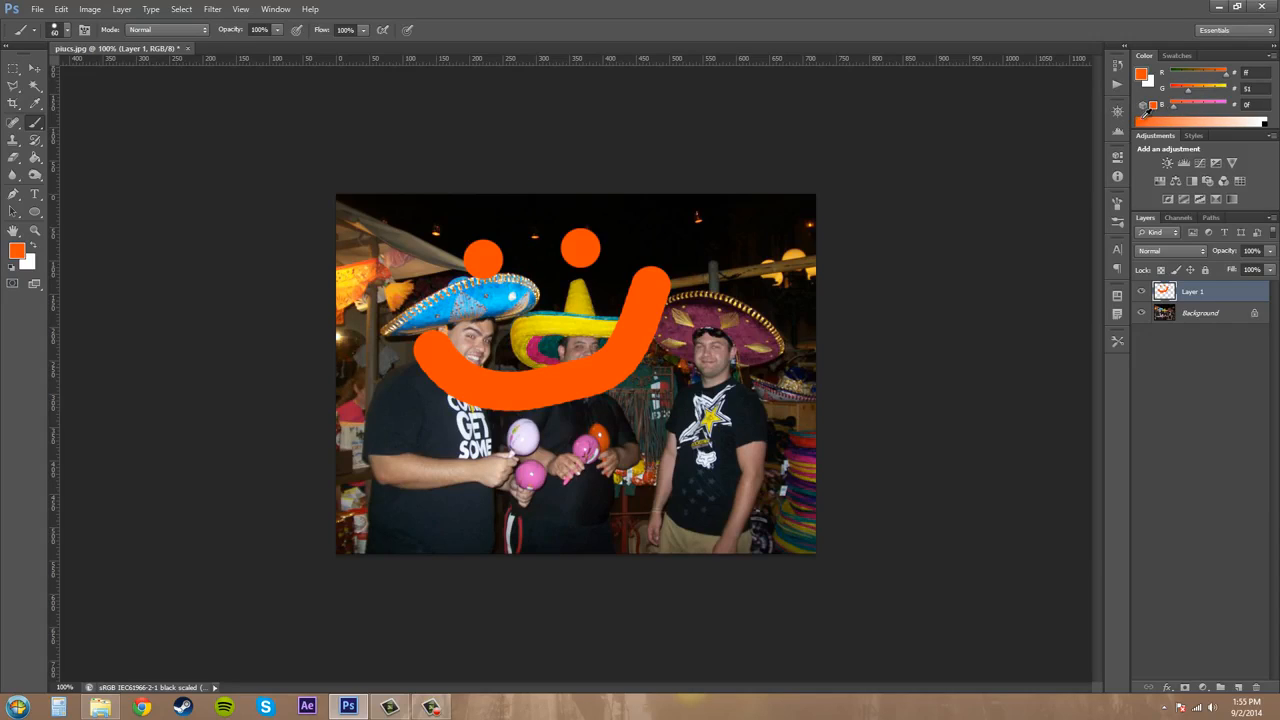
{"action": "left_click", "coordinate": [1226, 120]}
{"action": "left_click", "coordinate": [1261, 120]}
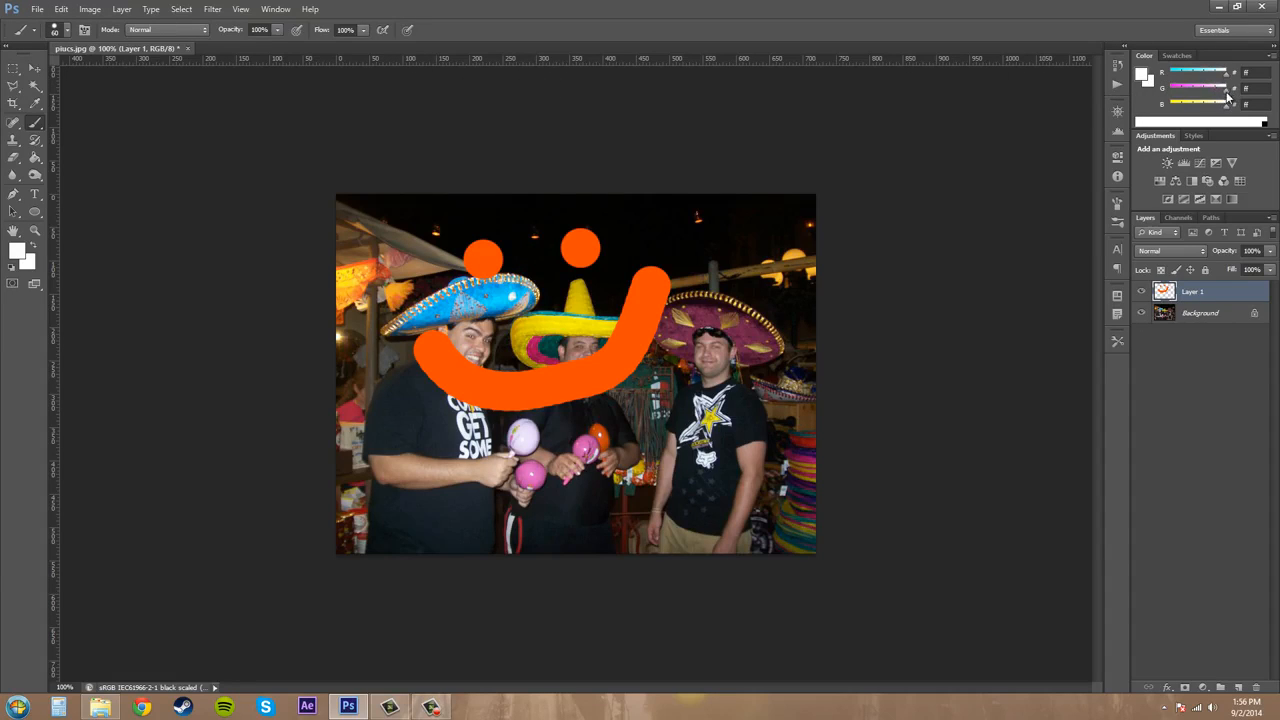
Mix a hot pink foreground color with hex values ff, 00, 99 and sample paler pinks from the ramp, ending on a near-white pink.
{"action": "left_click_drag", "start_coordinate": [1227, 93], "coordinate": [1203, 111]}
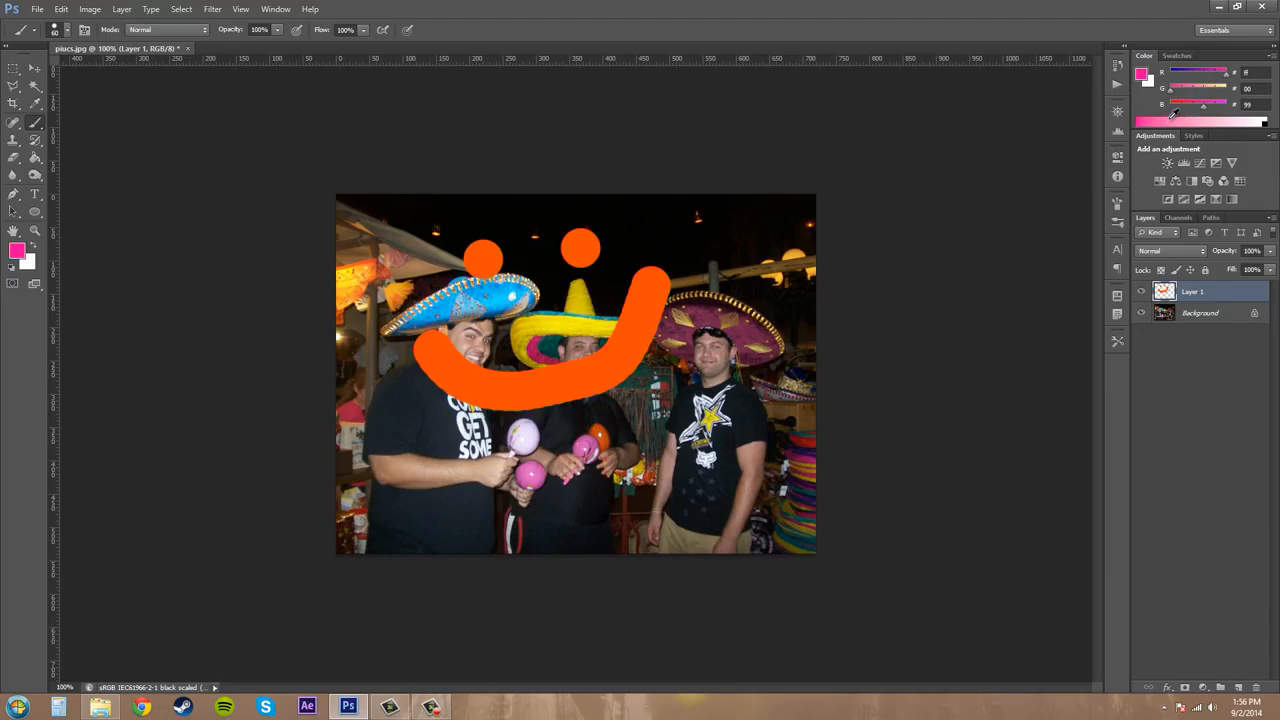
{"action": "left_click", "coordinate": [1173, 118]}
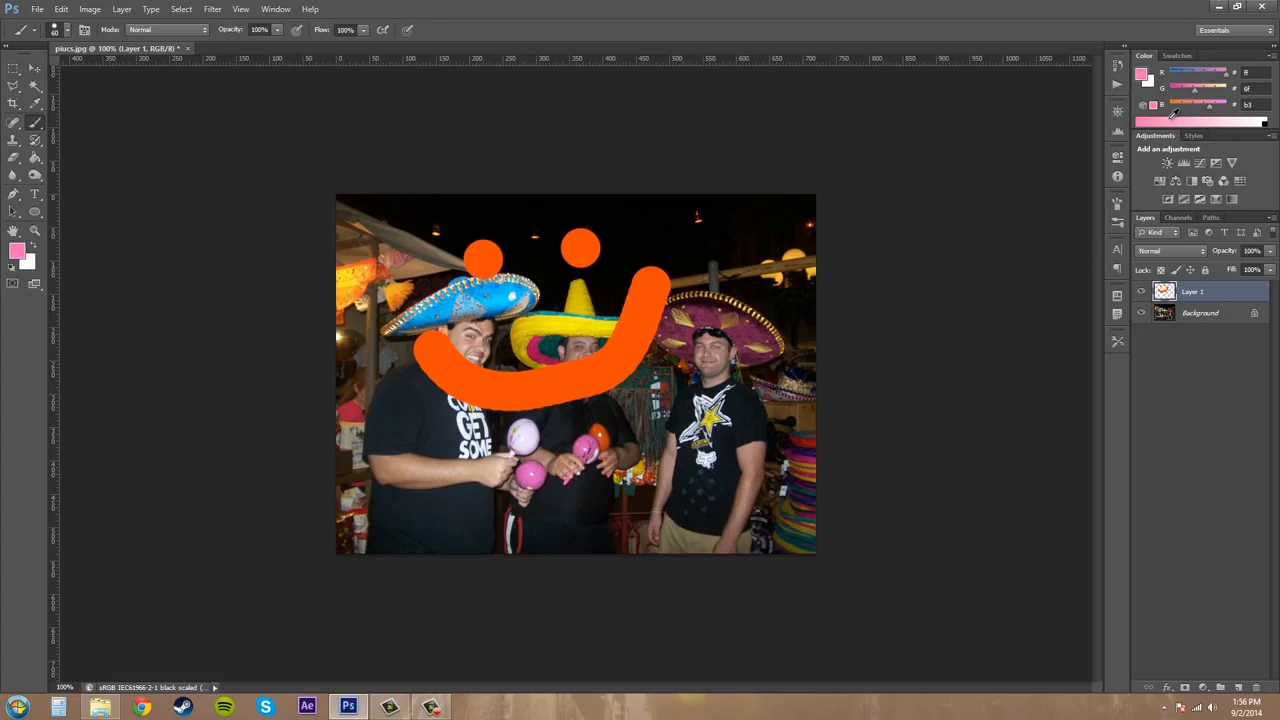
{"action": "left_click", "coordinate": [1249, 117]}
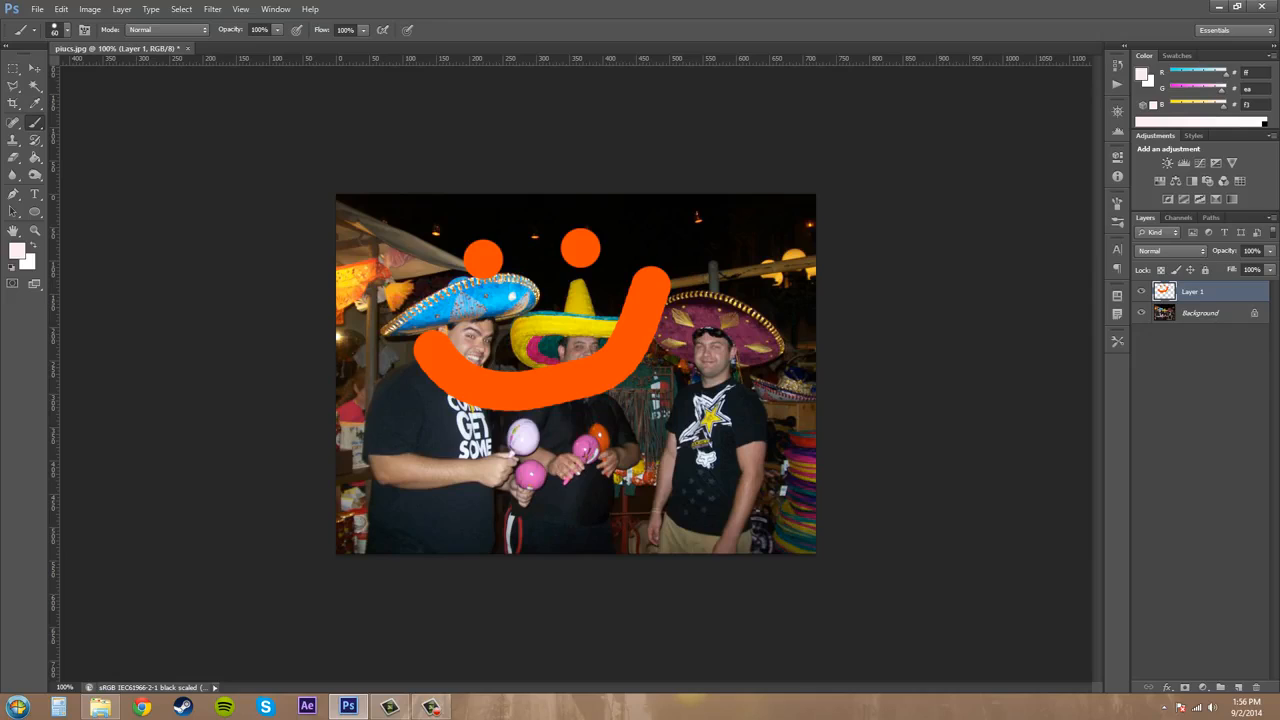
Make the Current Colors ramp web safe in the Color panel.
{"action": "key", "text": "F10"}
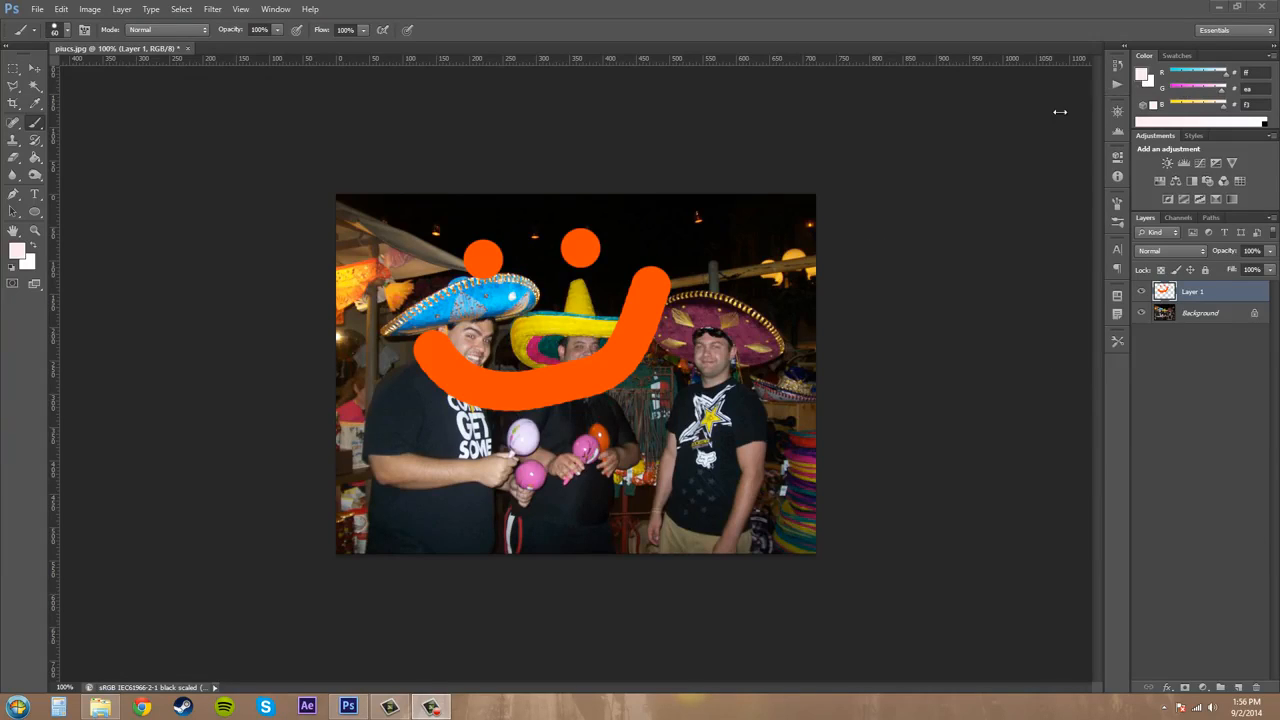
{"action": "left_click", "coordinate": [1266, 60]}
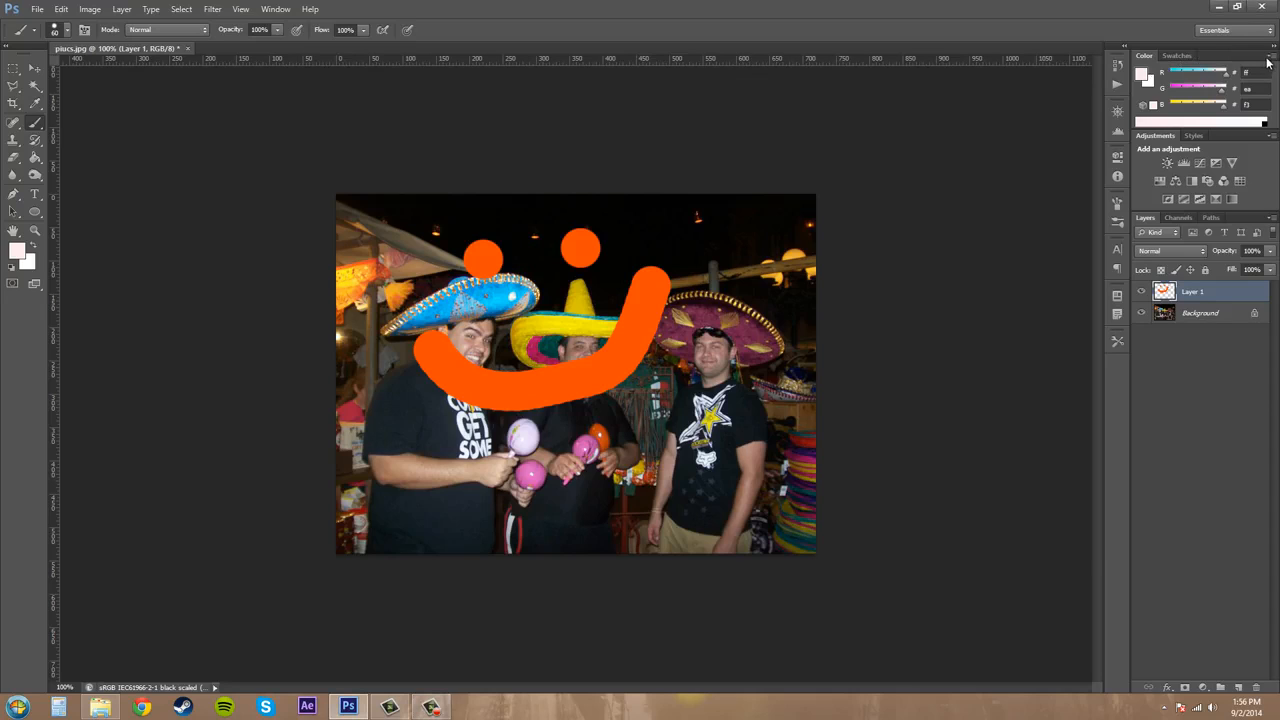
{"action": "left_click", "coordinate": [1267, 58]}
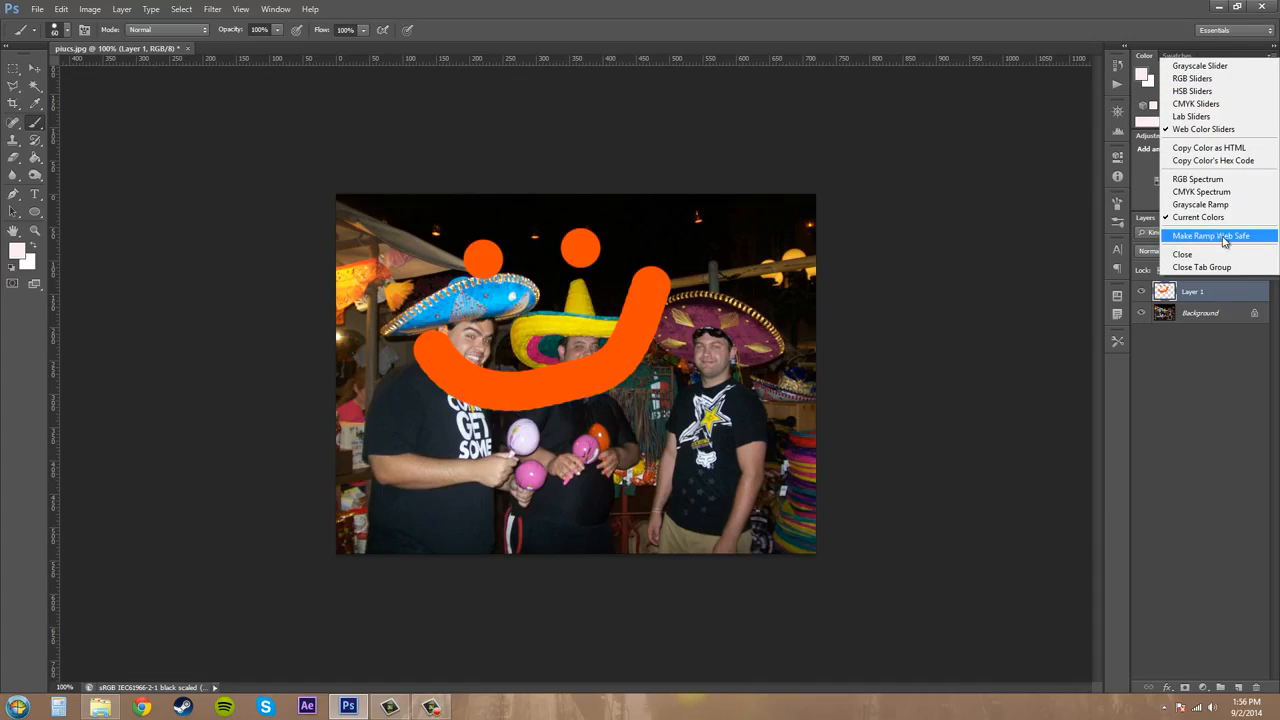
{"action": "left_click", "coordinate": [1220, 238]}
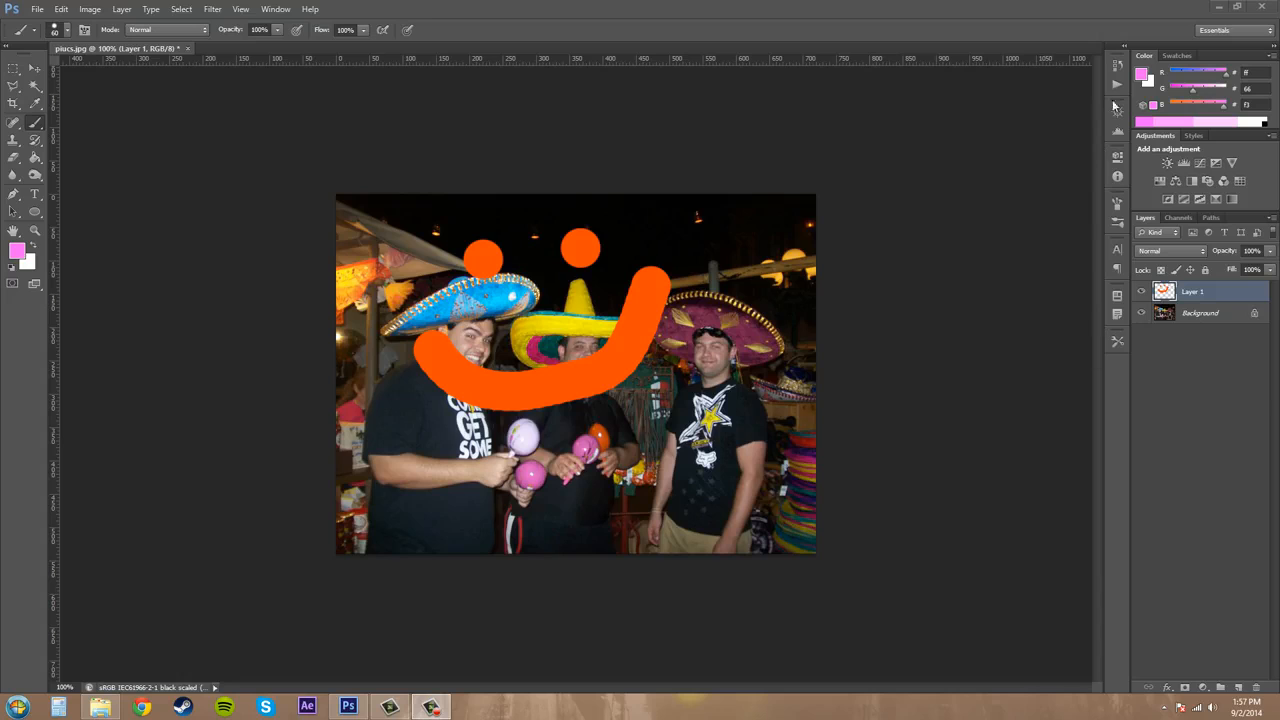
Open the foreground Color Picker and sample colors across the field and hue strip, ending on the blue 2c6dcf.
{"action": "left_click", "coordinate": [1144, 71]}
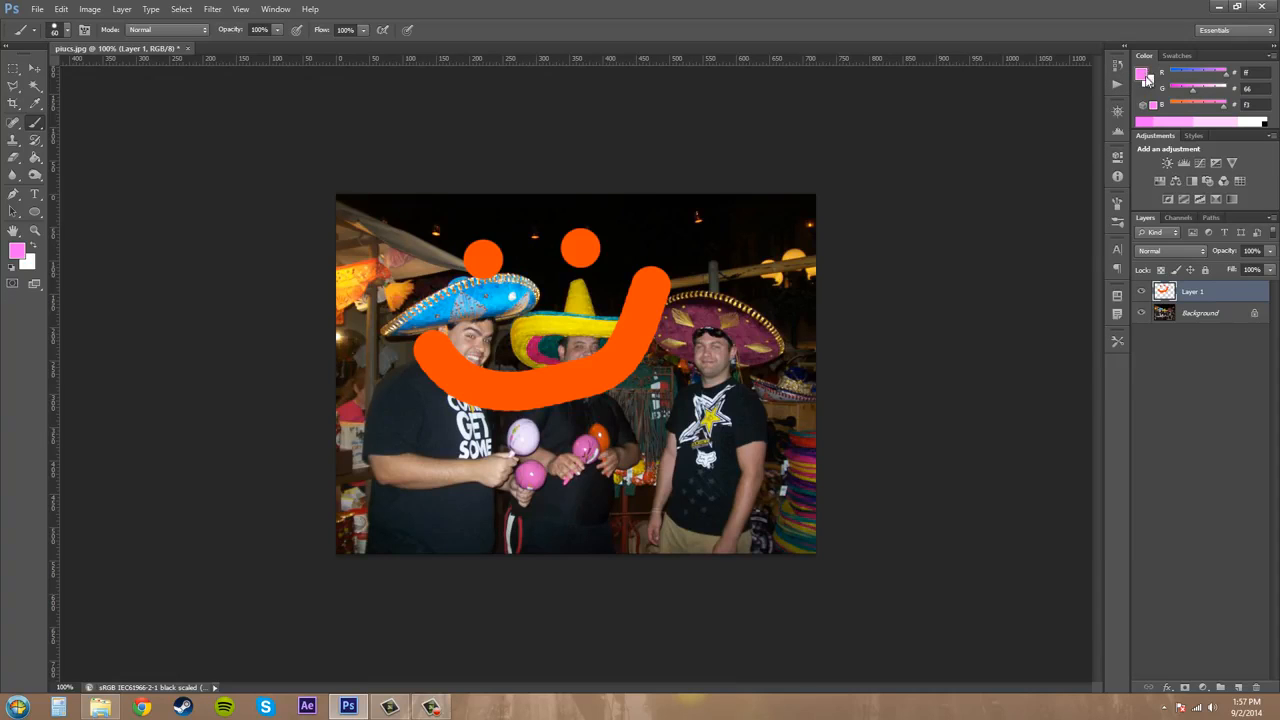
{"action": "left_click", "coordinate": [1144, 75]}
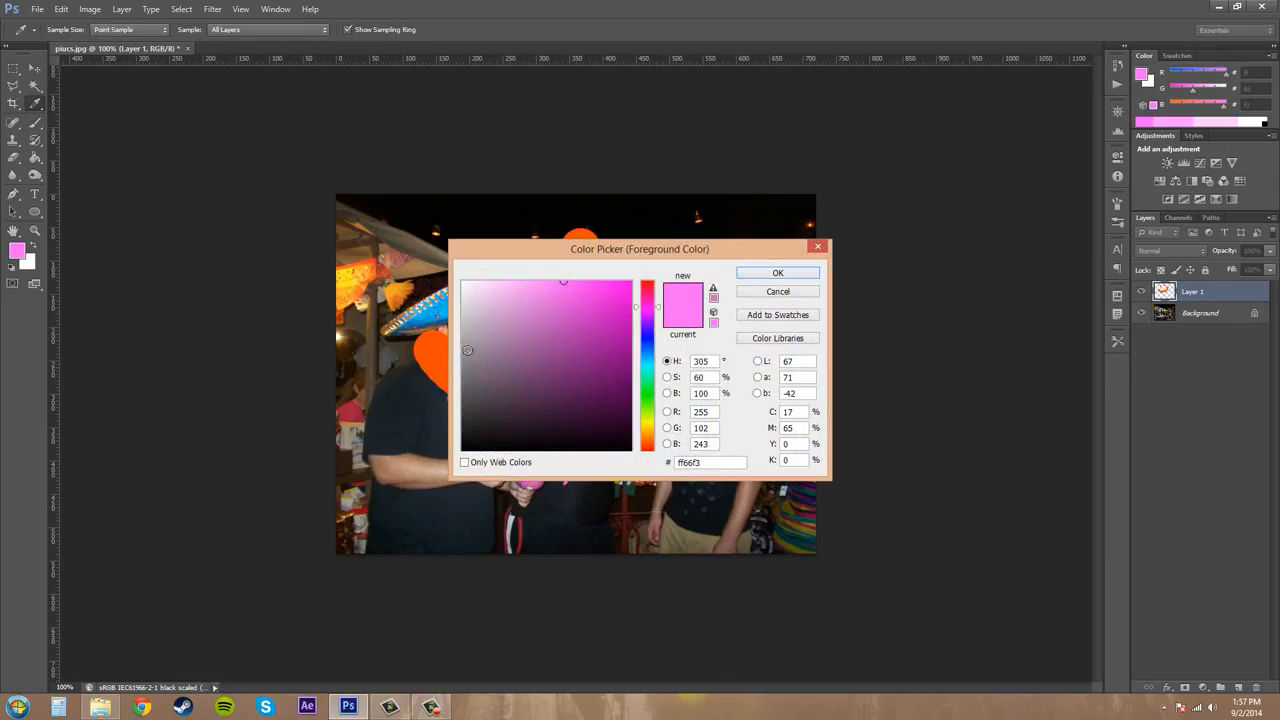
{"action": "left_click", "coordinate": [521, 343]}
{"action": "left_click", "coordinate": [514, 387]}
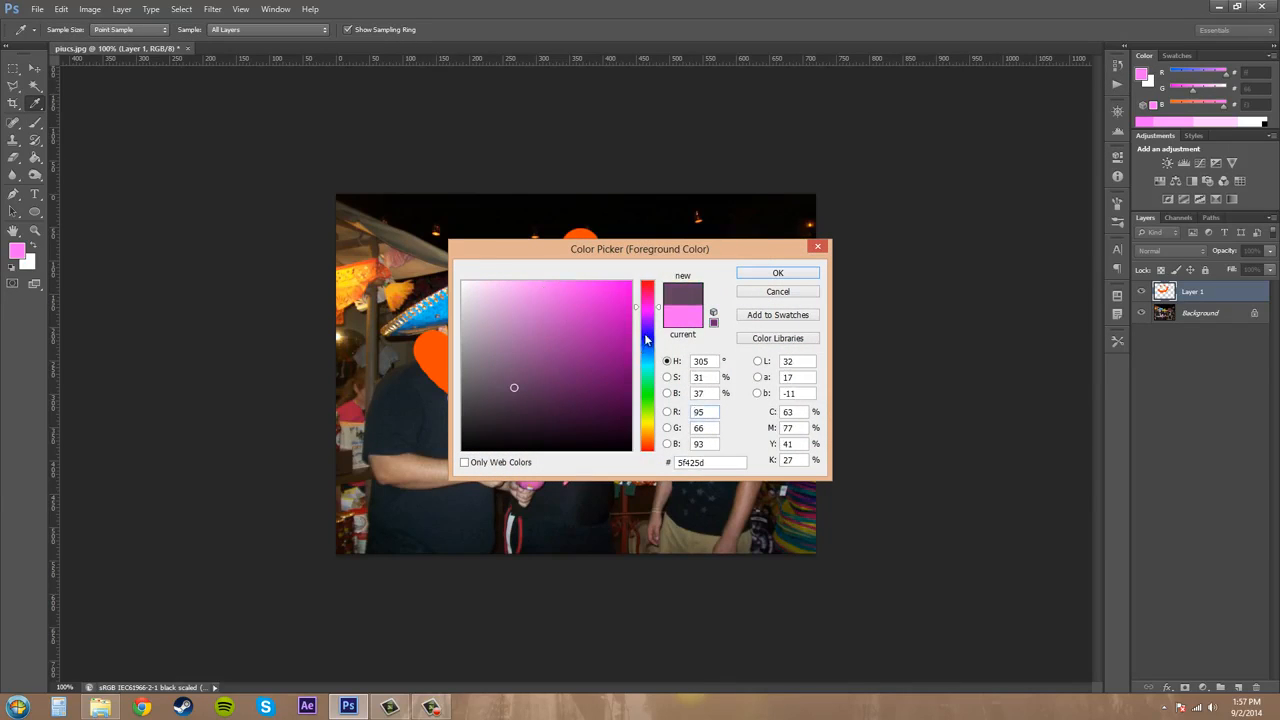
{"action": "left_click_drag", "start_coordinate": [643, 346], "coordinate": [643, 354]}
{"action": "left_click", "coordinate": [595, 313]}
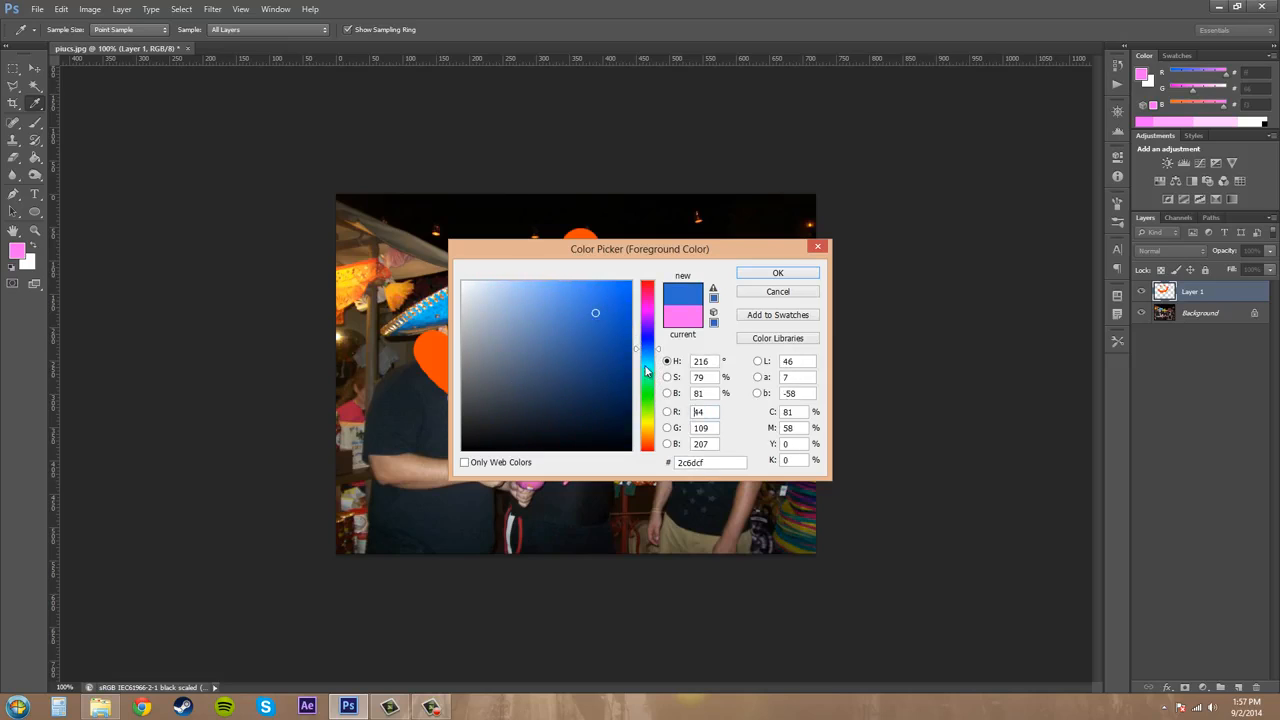
Shift the hue through green to yellow and choose the golden yellow f2c012.
{"action": "left_click", "coordinate": [646, 399]}
{"action": "left_click_drag", "start_coordinate": [646, 399], "coordinate": [646, 429]}
{"action": "left_click", "coordinate": [542, 314]}
{"action": "left_click_drag", "start_coordinate": [542, 314], "coordinate": [619, 290]}
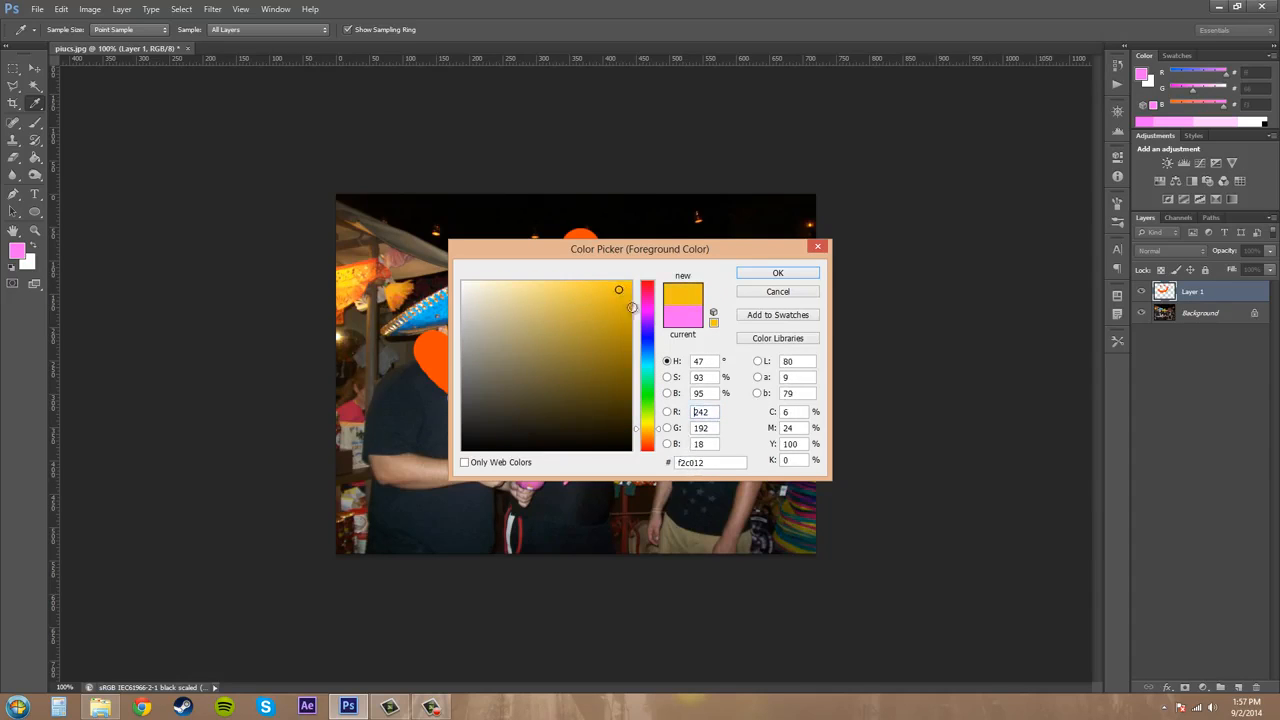
Shift the hue to purple and sample several shades in the color field, ending on the dark purple 6a146d.
{"action": "mouse_move", "coordinate": [646, 338]}
{"action": "left_mouse_down"}
{"action": "mouse_move", "coordinate": [646, 312]}
{"action": "mouse_move", "coordinate": [564, 335]}
{"action": "left_mouse_up"}
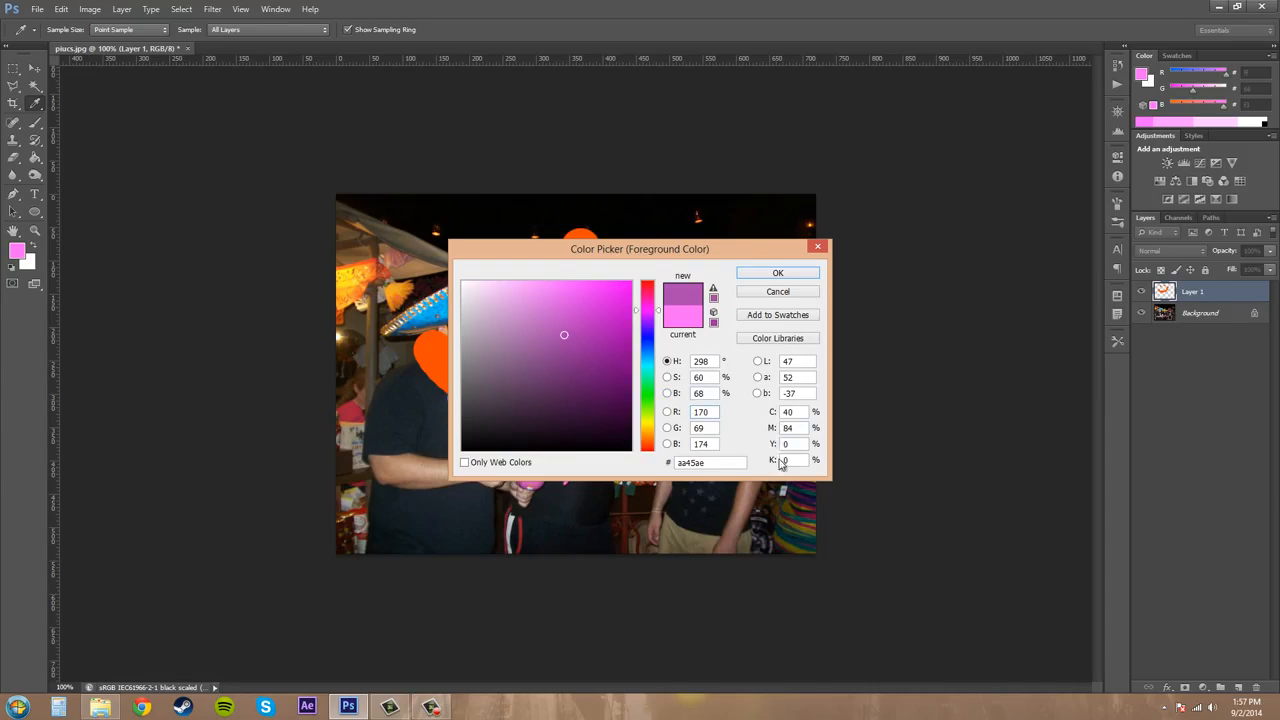
{"action": "left_click", "coordinate": [684, 466]}
{"action": "left_click", "coordinate": [711, 466]}
{"action": "left_click", "coordinate": [621, 376]}
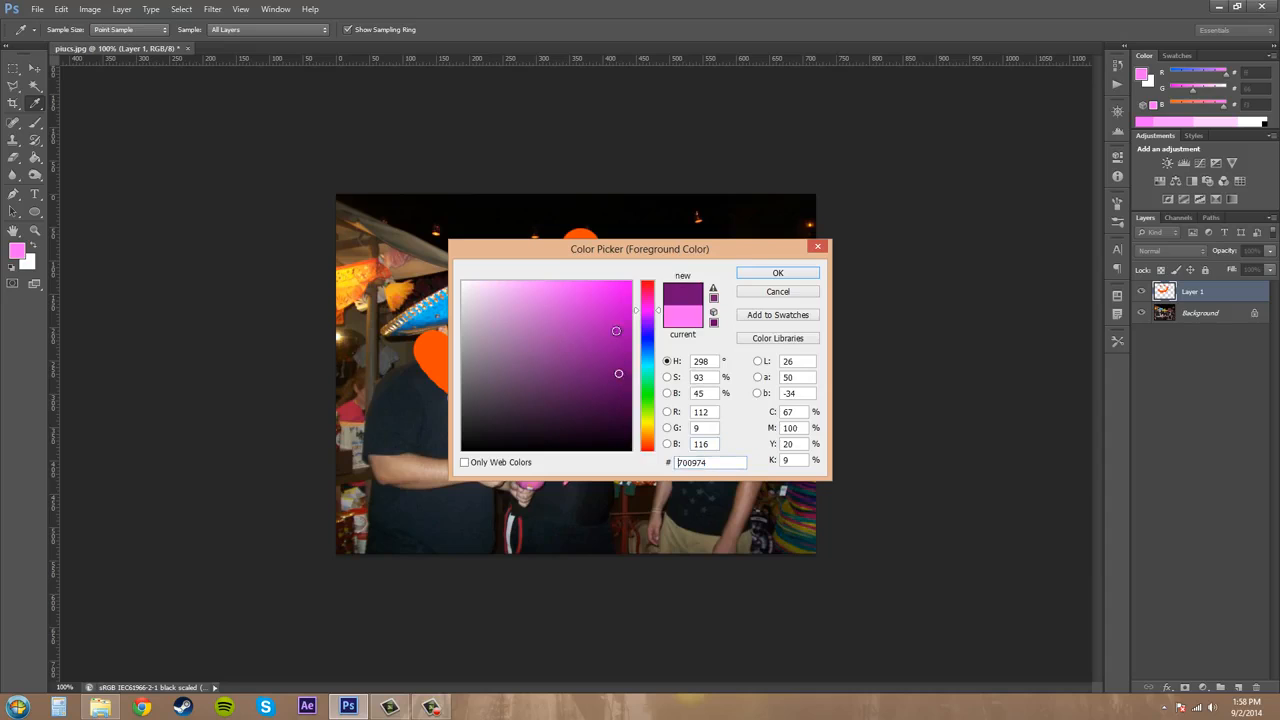
{"action": "left_click", "coordinate": [616, 330]}
{"action": "left_click", "coordinate": [529, 328]}
{"action": "left_click", "coordinate": [571, 376]}
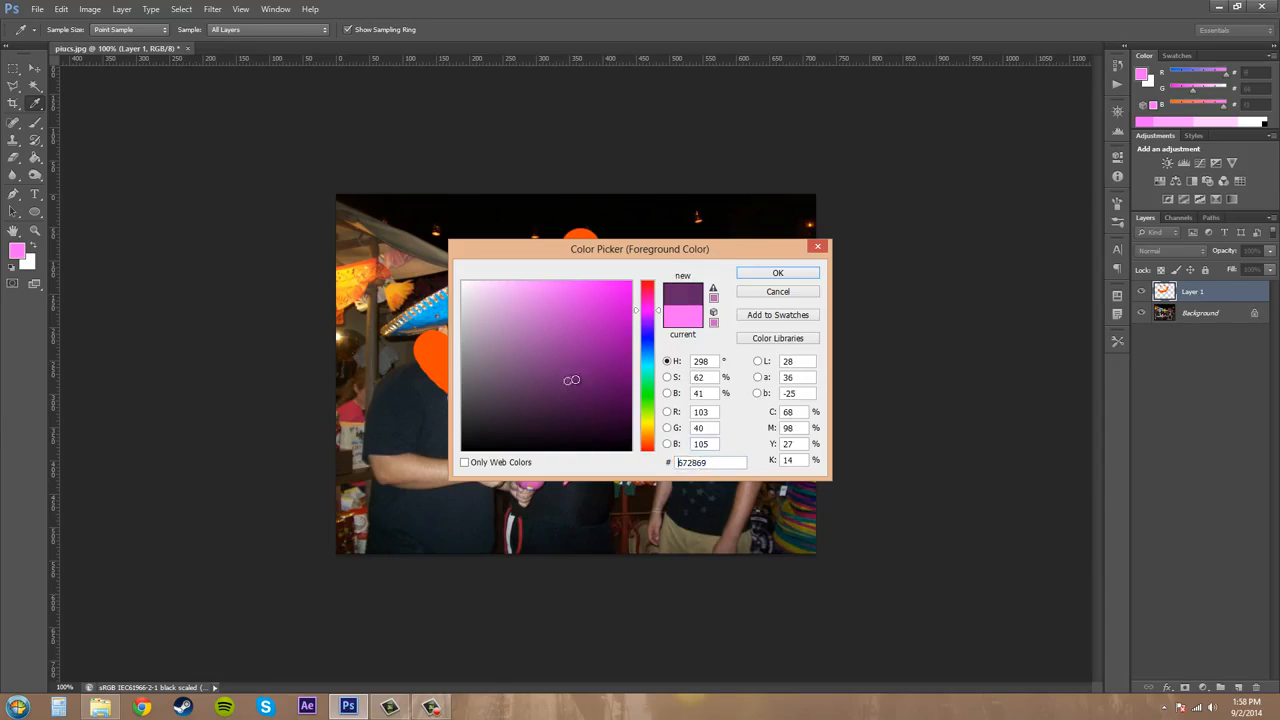
{"action": "left_click", "coordinate": [600, 378]}
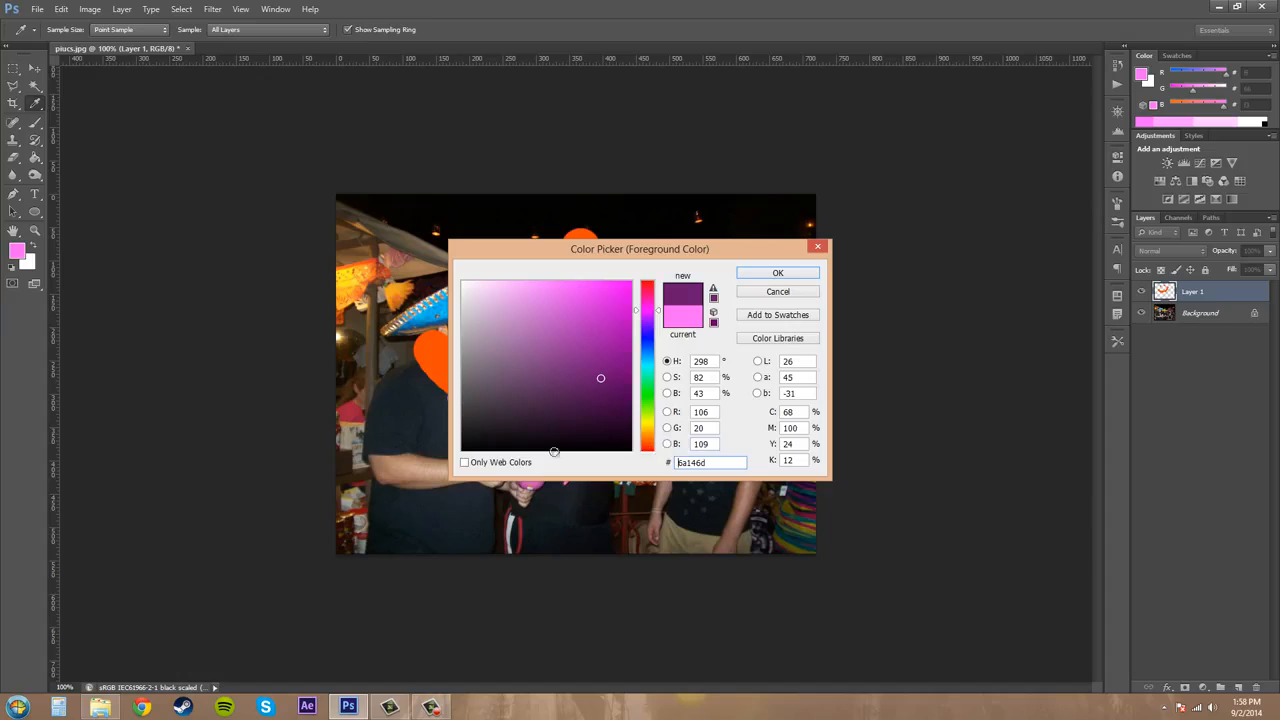
Toggle Only Web Colors to snap the purple to 660066, leave the option off, and accept the color with the Brush tool active.
{"action": "left_click", "coordinate": [464, 463]}
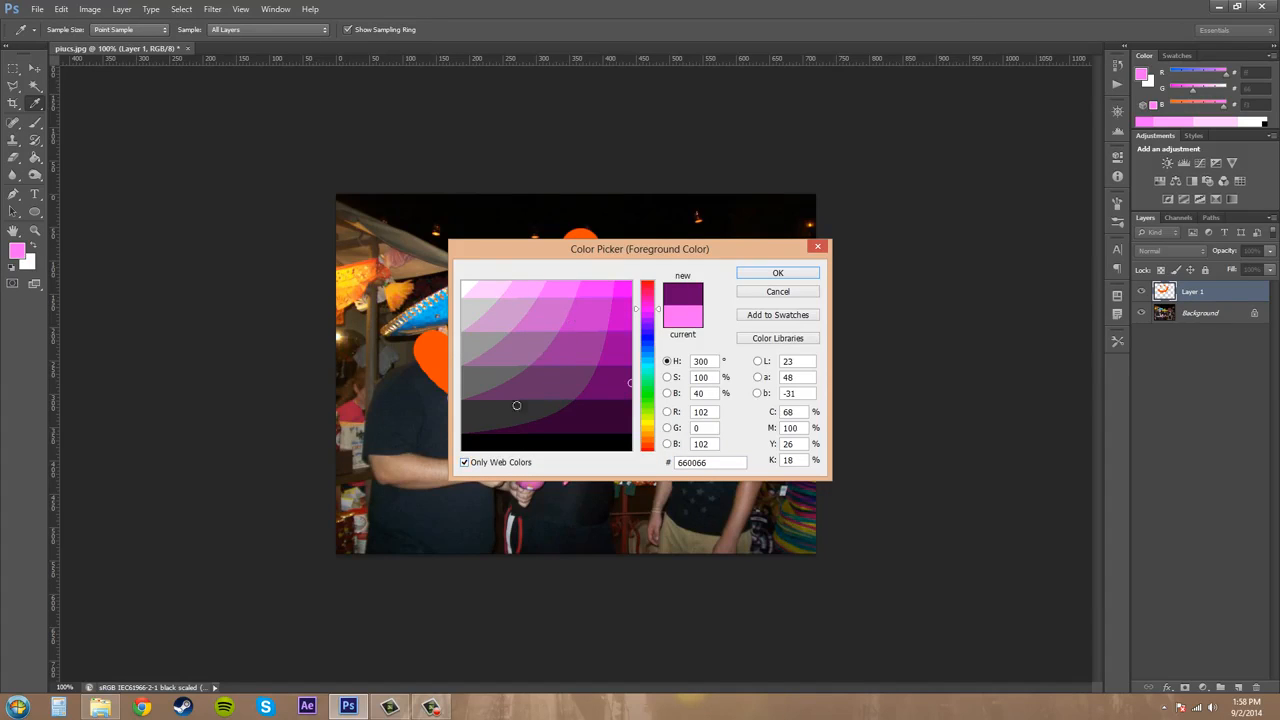
{"action": "left_click", "coordinate": [464, 463]}
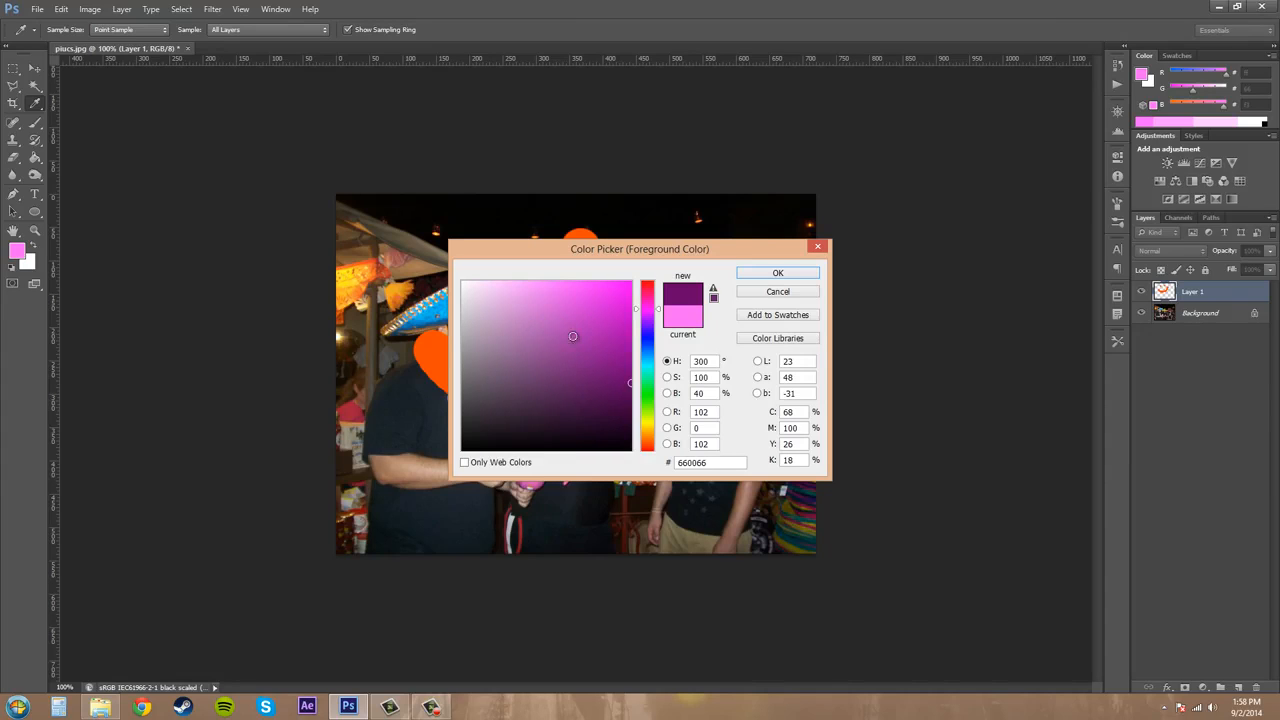
{"action": "left_click", "coordinate": [465, 462]}
{"action": "left_click", "coordinate": [465, 462]}
{"action": "left_click", "coordinate": [465, 462]}
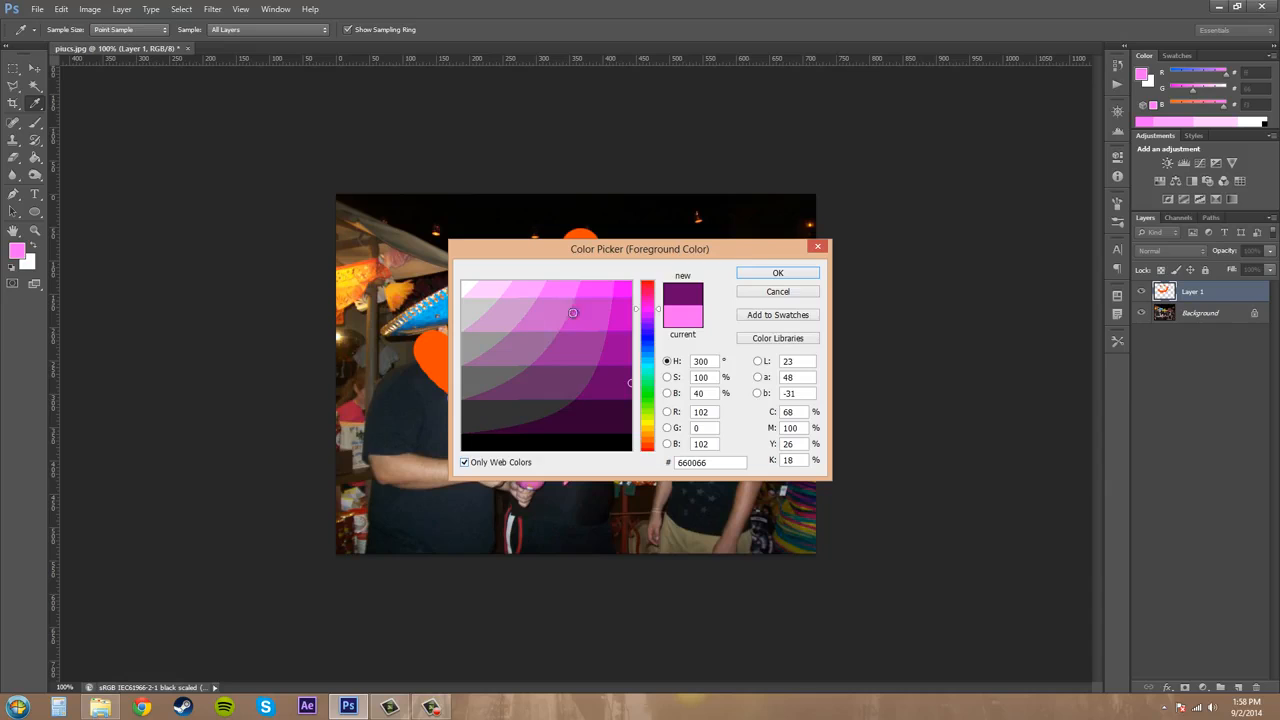
{"action": "left_click", "coordinate": [465, 462]}
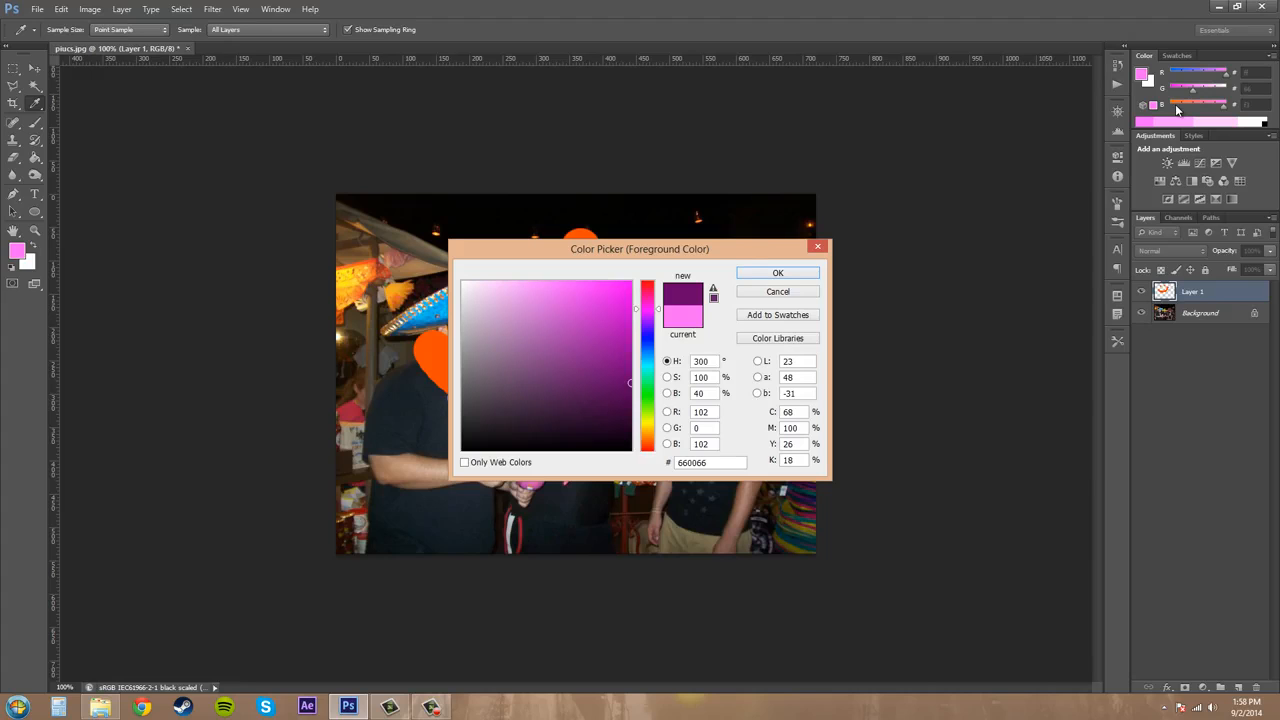
{"action": "left_click", "coordinate": [740, 275]}
{"action": "key", "text": "b"}
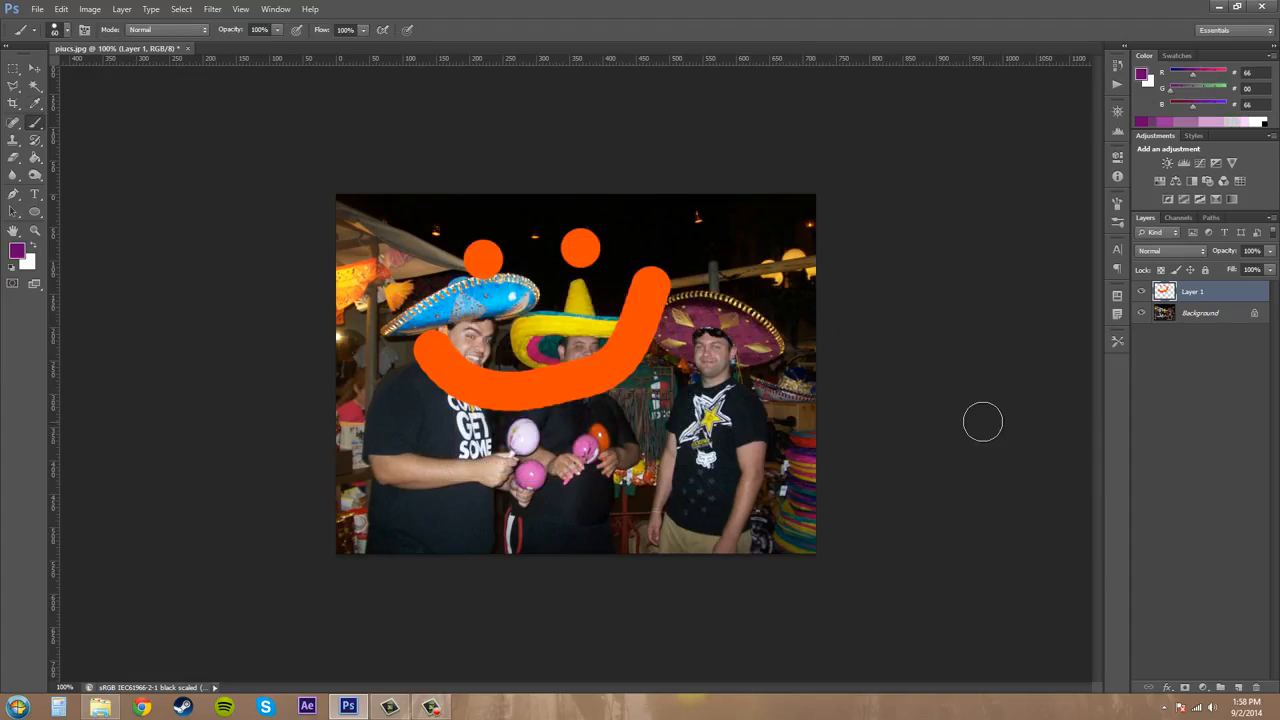